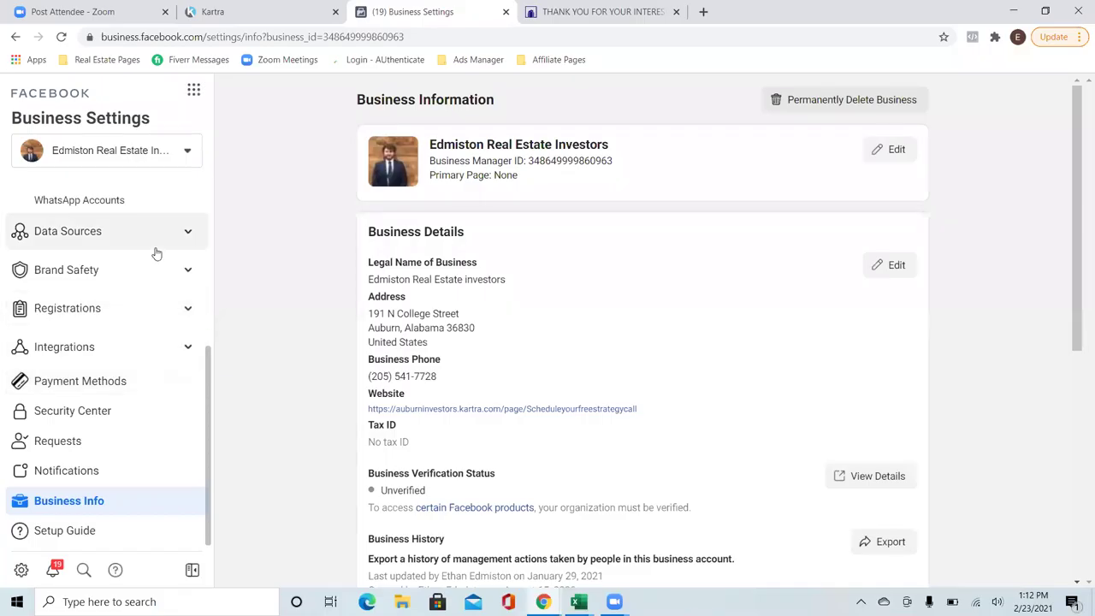
- Open the list of ad accounts in the business settings
scroll(157, 252, up, 5)
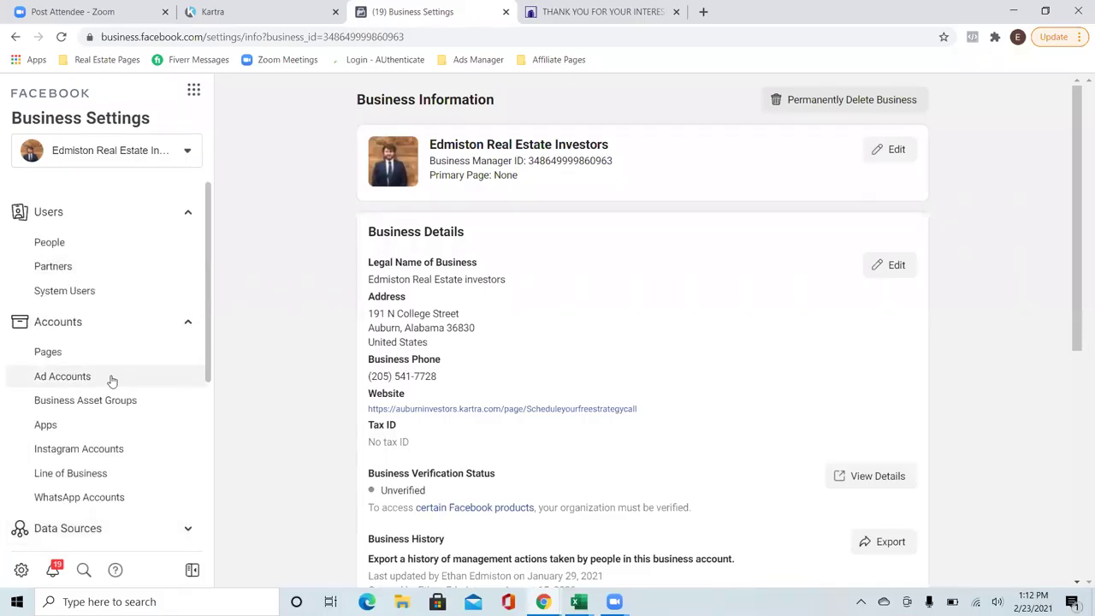
click(110, 378)
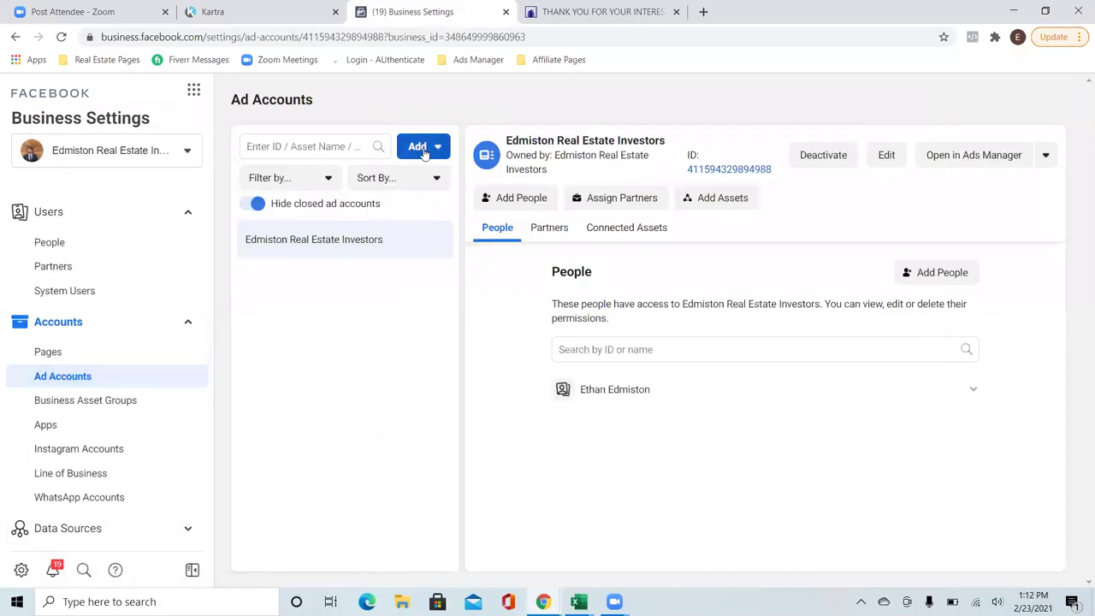
click(423, 152)
click(452, 182)
click(432, 310)
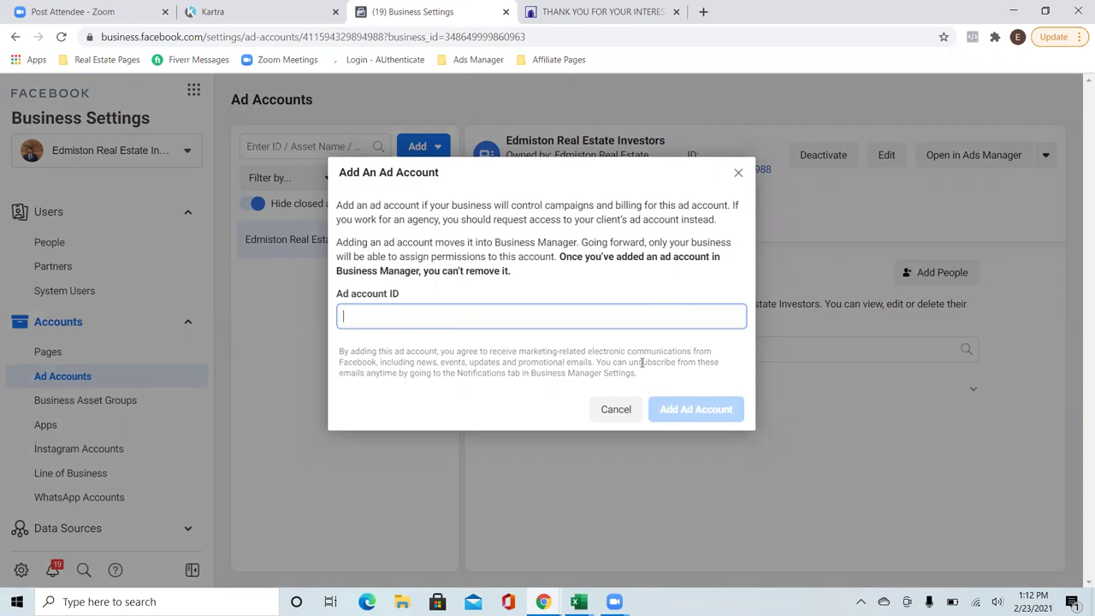
click(631, 409)
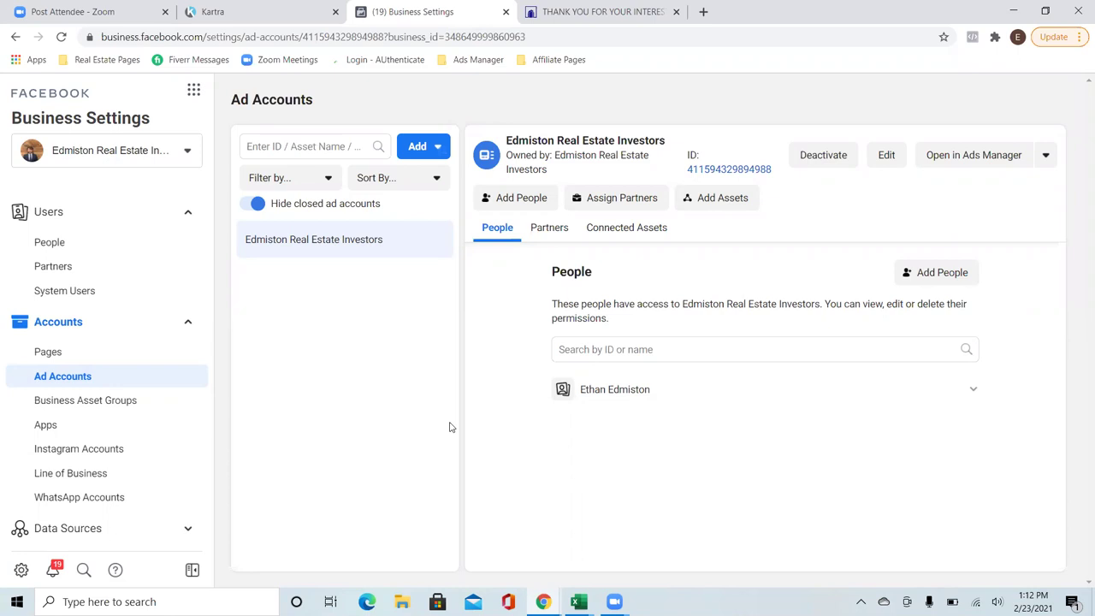
click(259, 206)
click(250, 207)
click(432, 152)
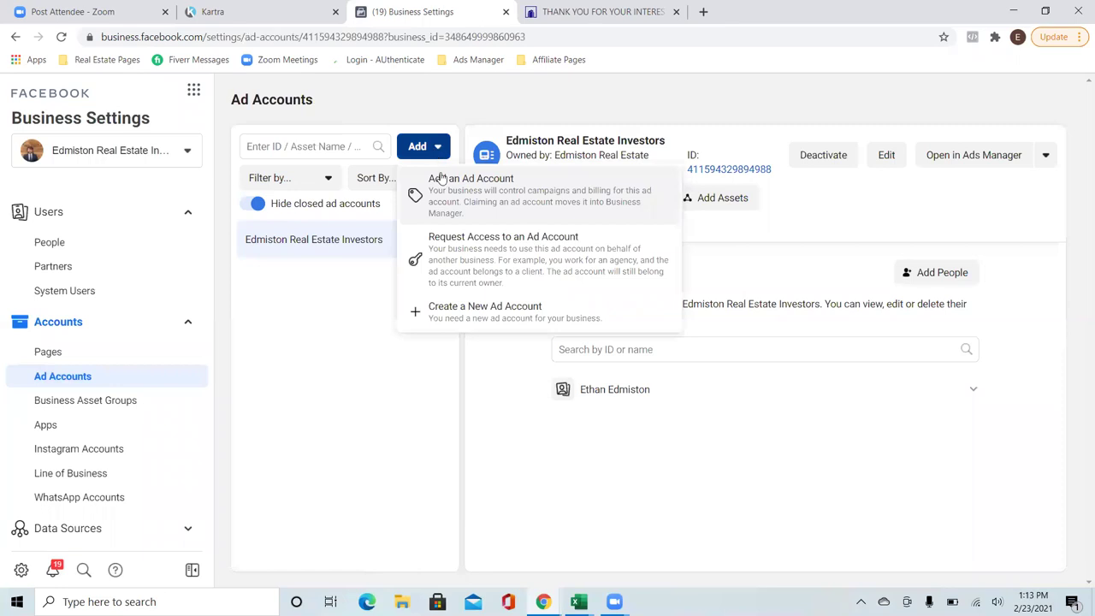
click(450, 195)
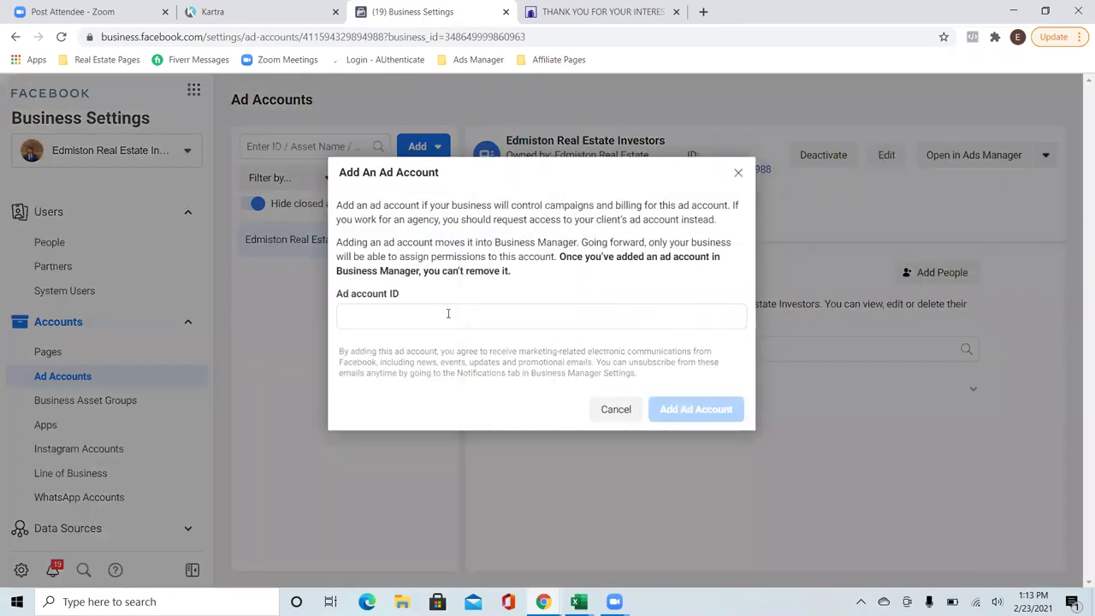
click(736, 172)
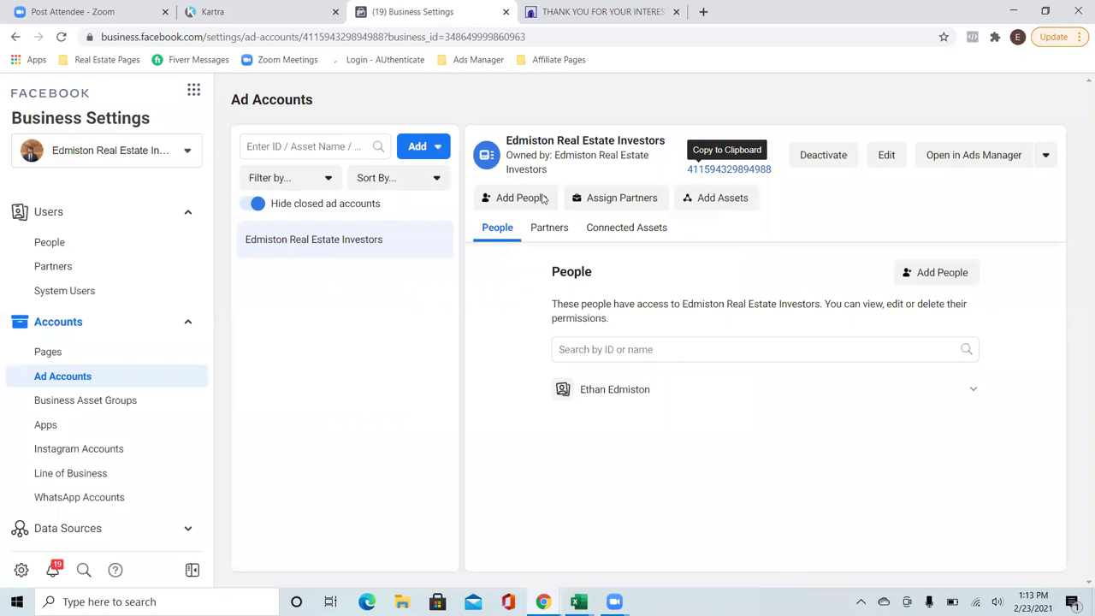
- Start creating a new ad account and name it Edmiston Real Estate Investors 2
click(443, 149)
click(484, 312)
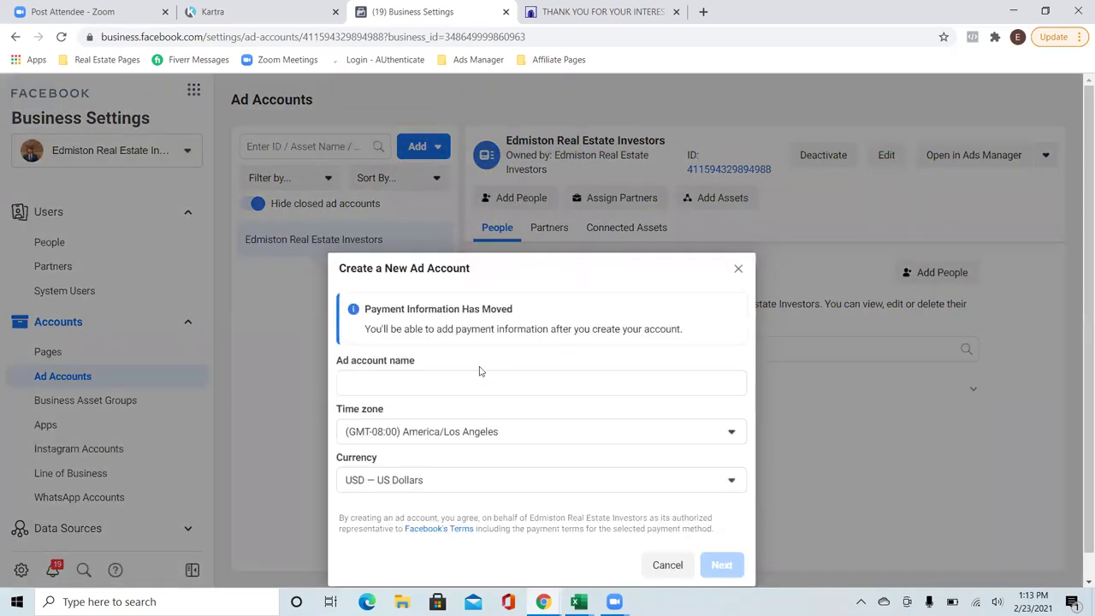
click(481, 389)
text(Ed)
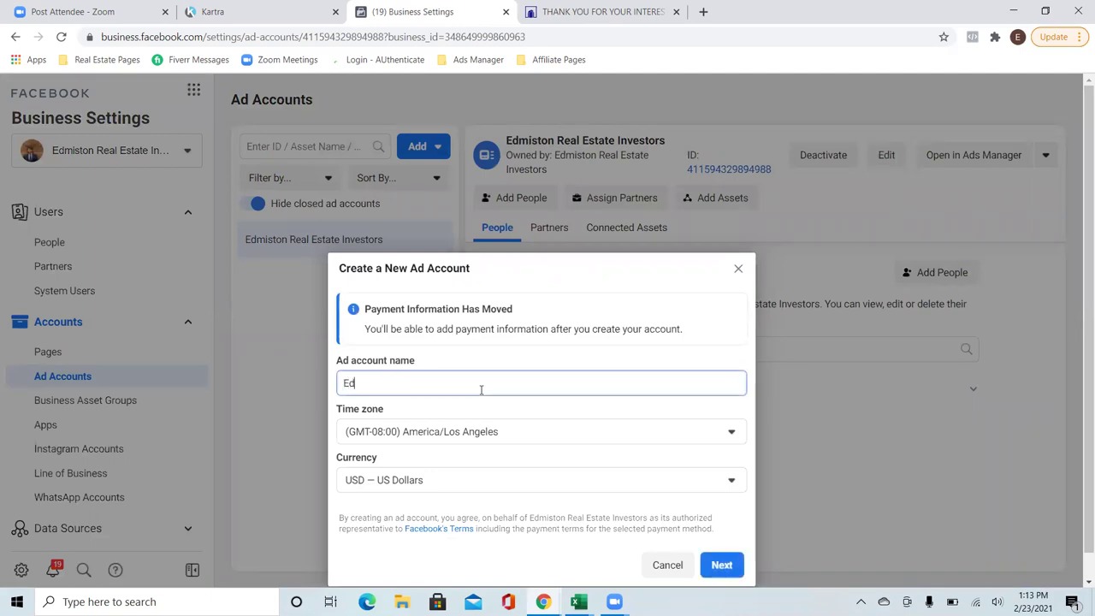
text(miston Real E)
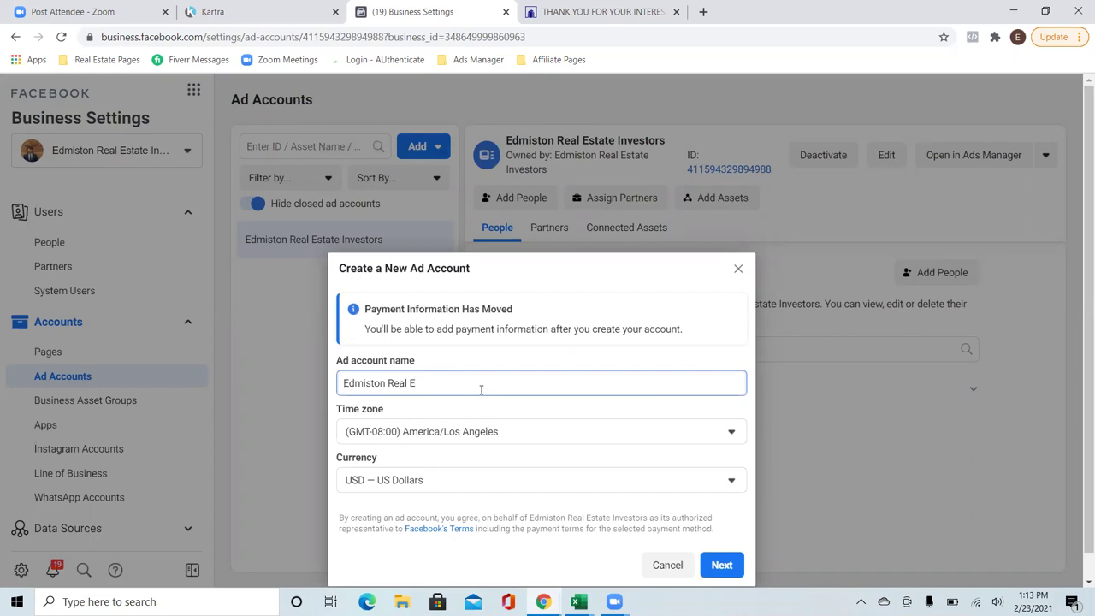
text(stateInvesto)
key(BackSpace)
key(BackSpace)
key(BackSpace)
key(BackSpace)
key(BackSpace)
key(BackSpace)
key(BackSpace)
text(nvestors 2)
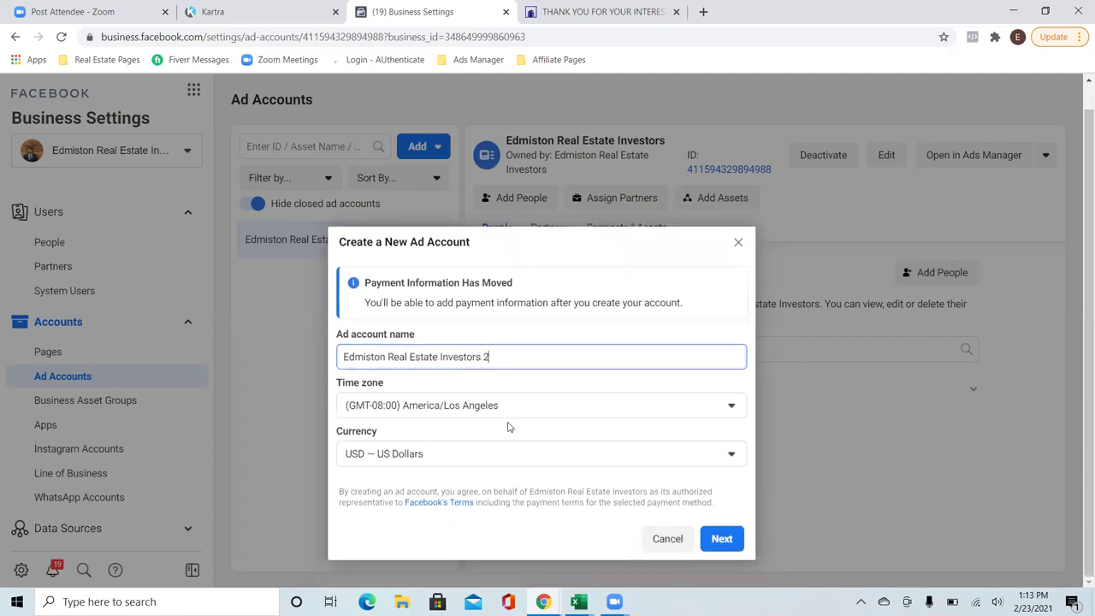
- Set the new ad account's time zone to (GMT-05:00) EST
click(724, 542)
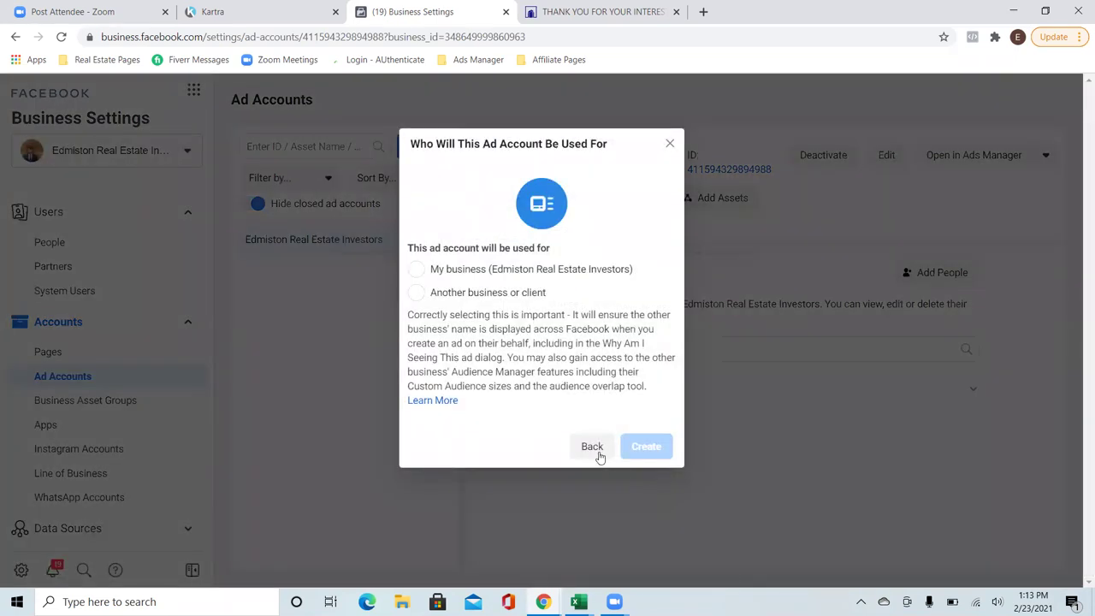
click(596, 450)
click(540, 437)
click(540, 437)
click(540, 436)
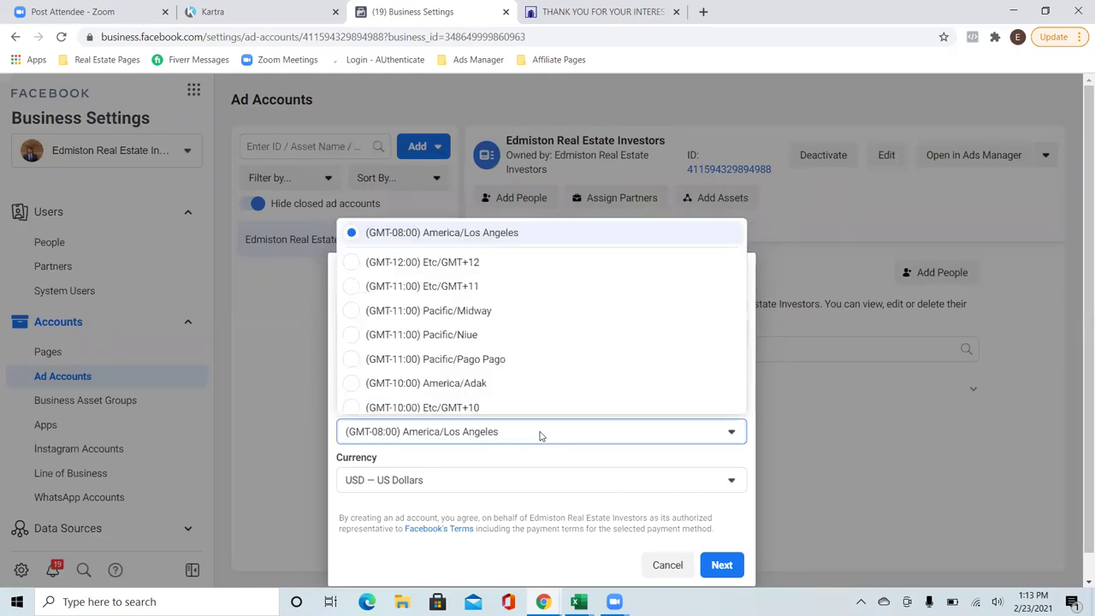
scroll(488, 337, down, 5)
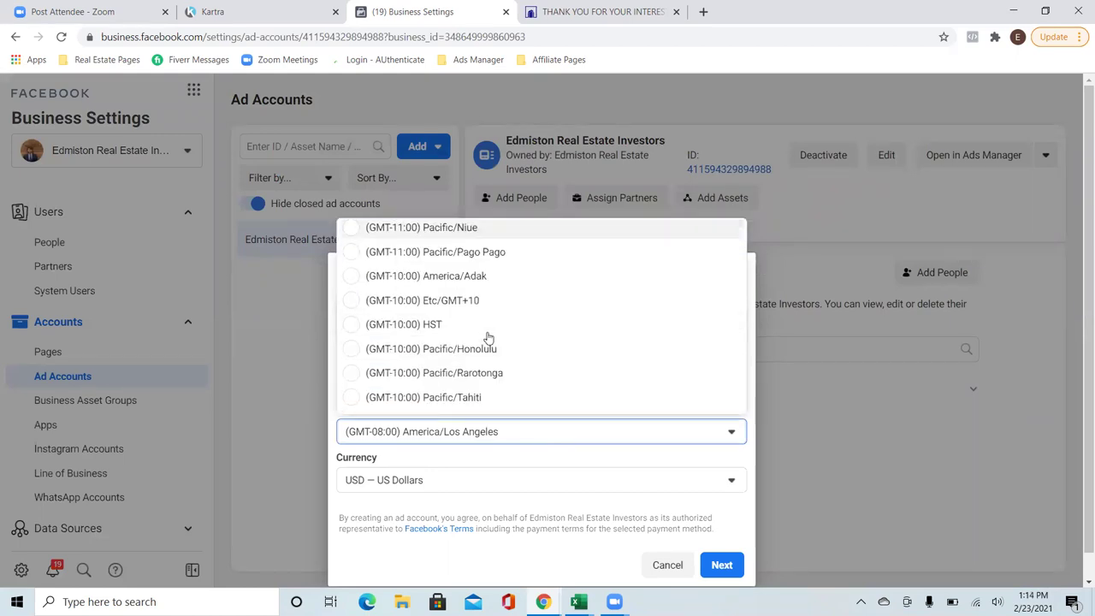
scroll(488, 338, down, 5)
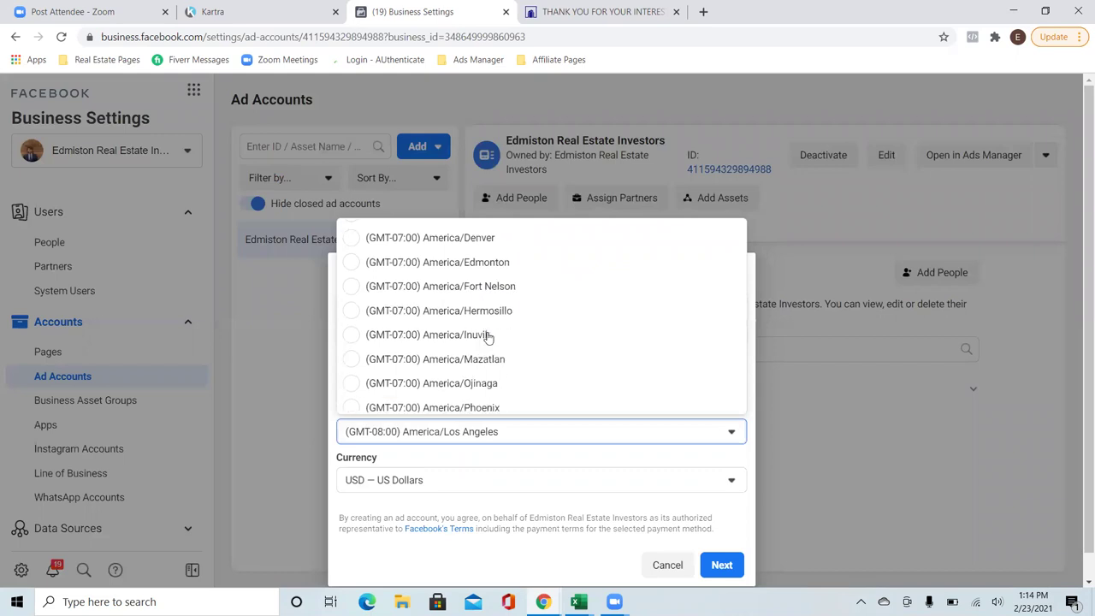
scroll(489, 338, down, 10)
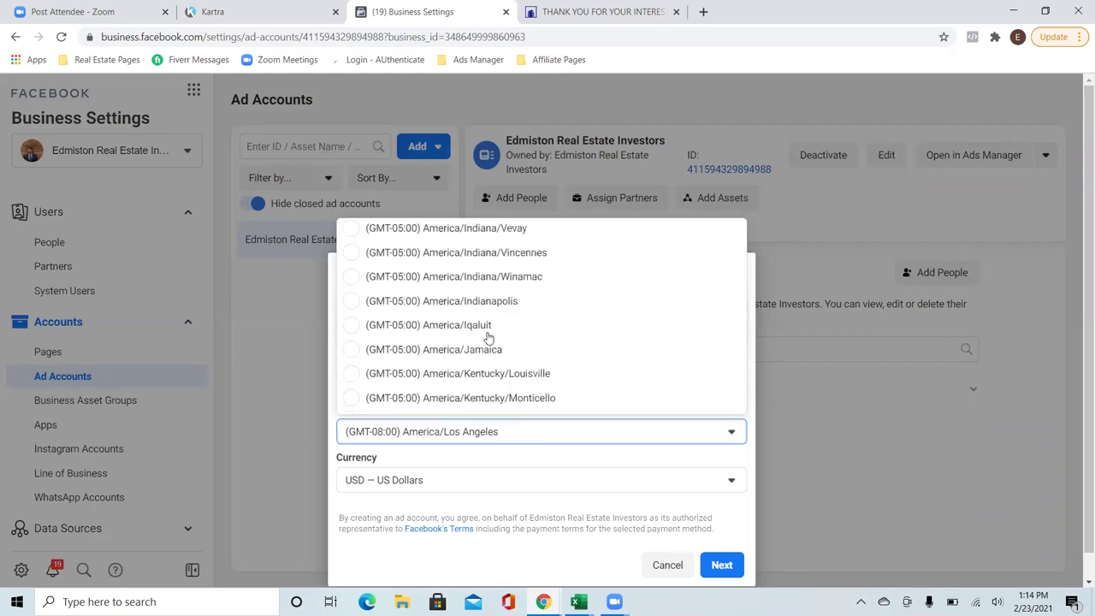
scroll(489, 338, down, 10)
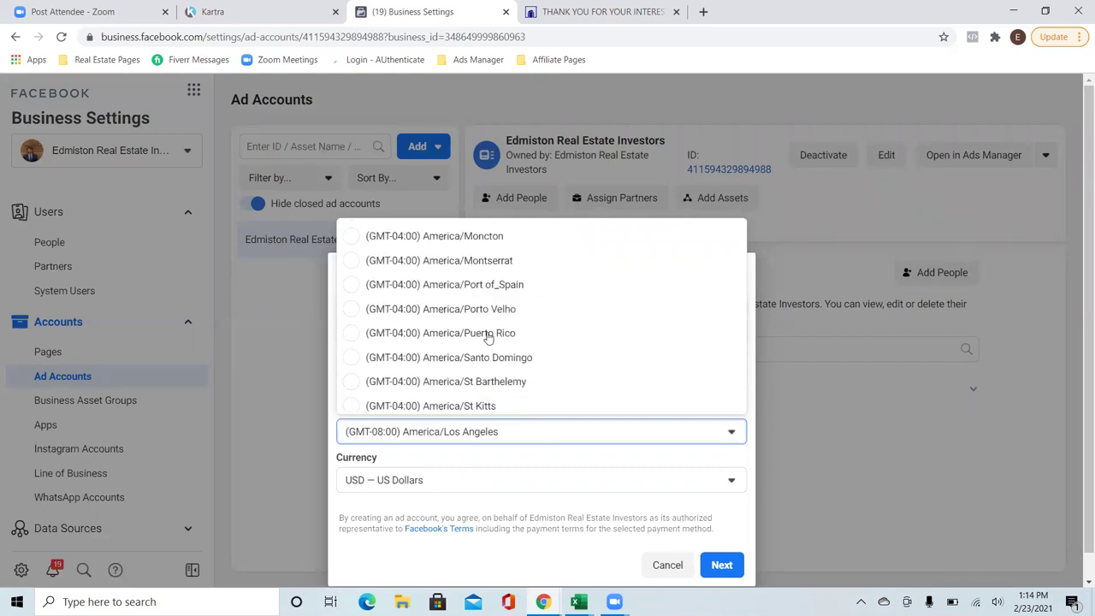
scroll(489, 337, down, 10)
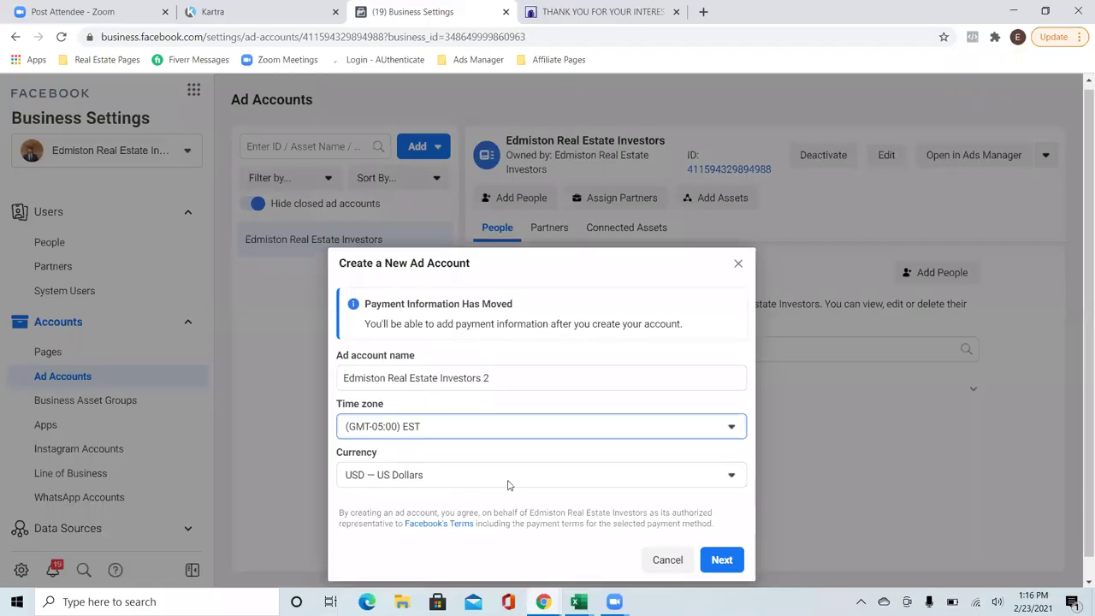
- Specify that the ad account will be used for My business and create it
click(722, 539)
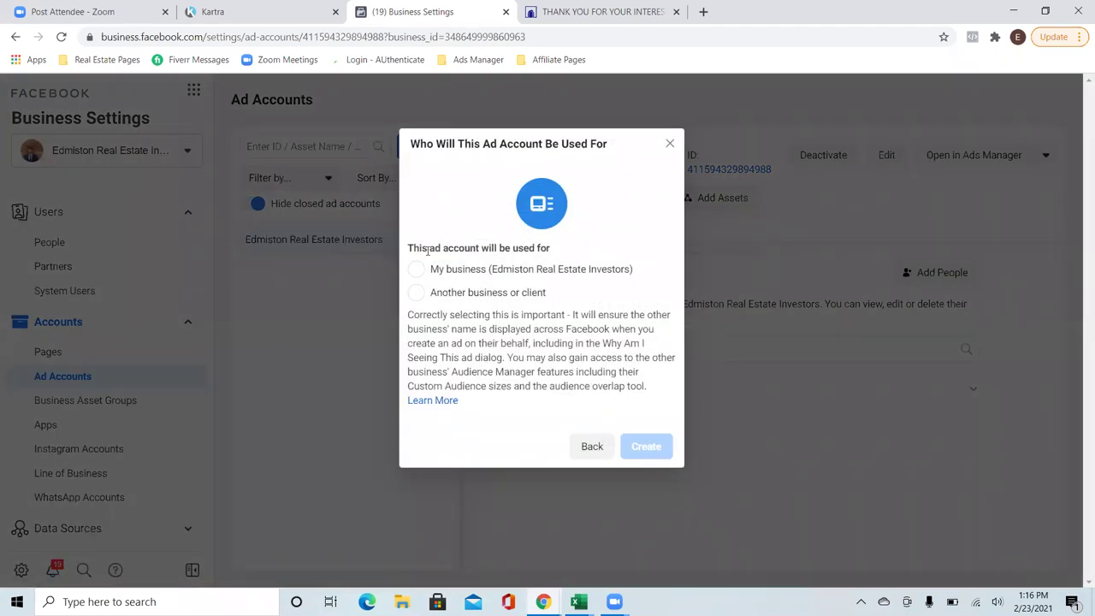
click(418, 271)
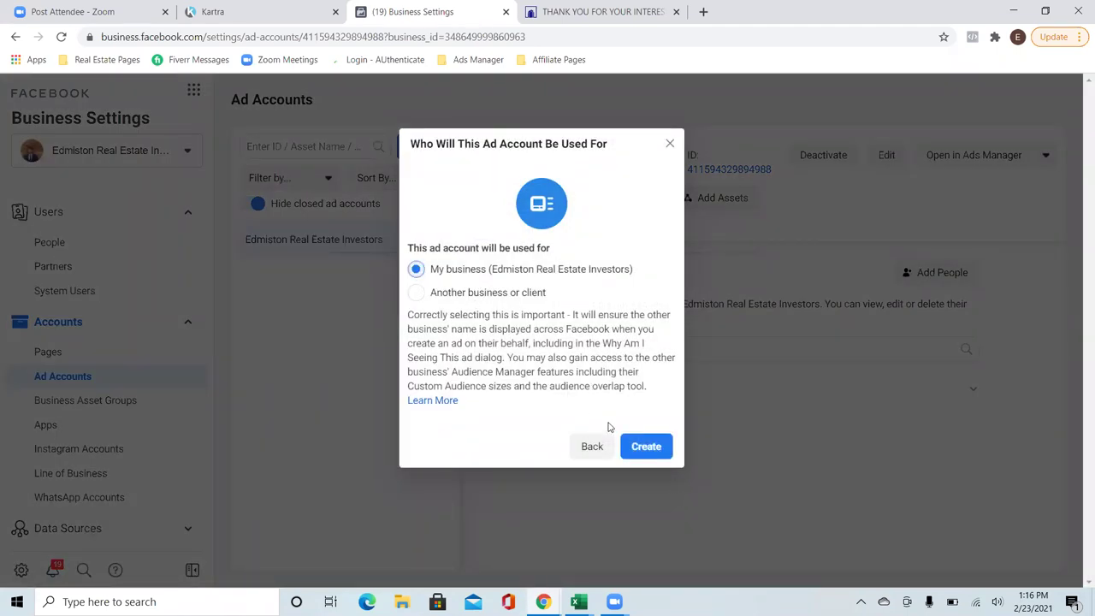
click(648, 451)
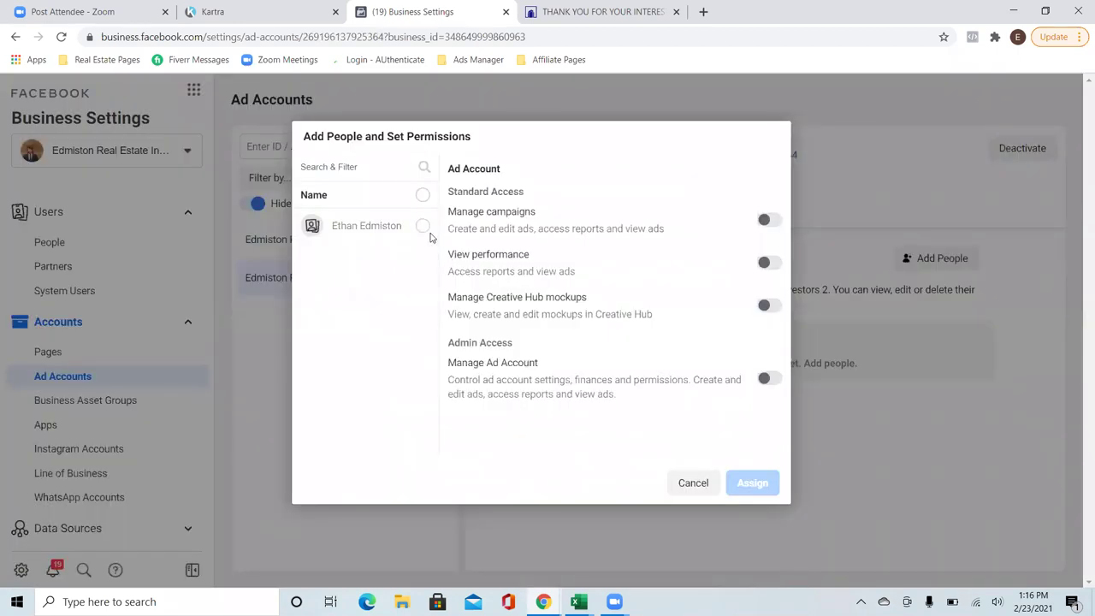
- Assign the listed person Manage Ad Account admin access and proceed to adding payment info
click(422, 227)
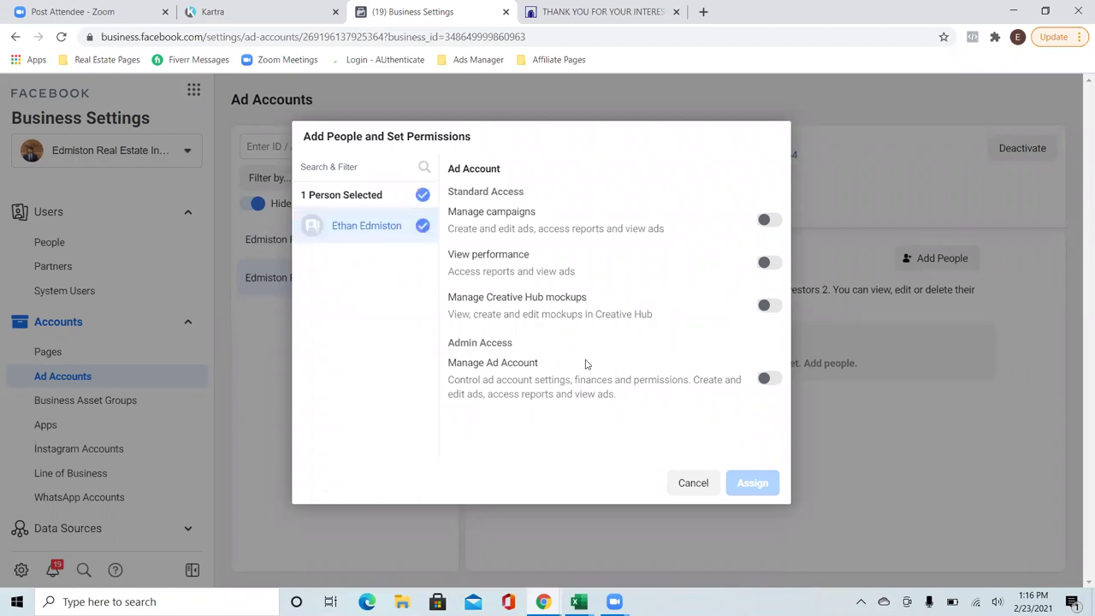
click(765, 380)
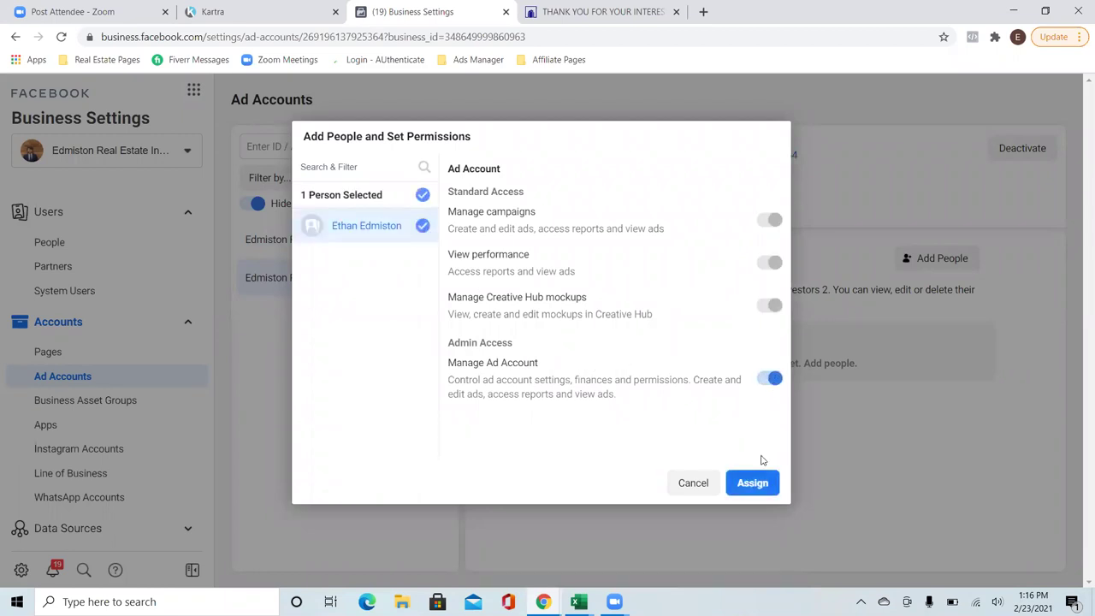
click(754, 487)
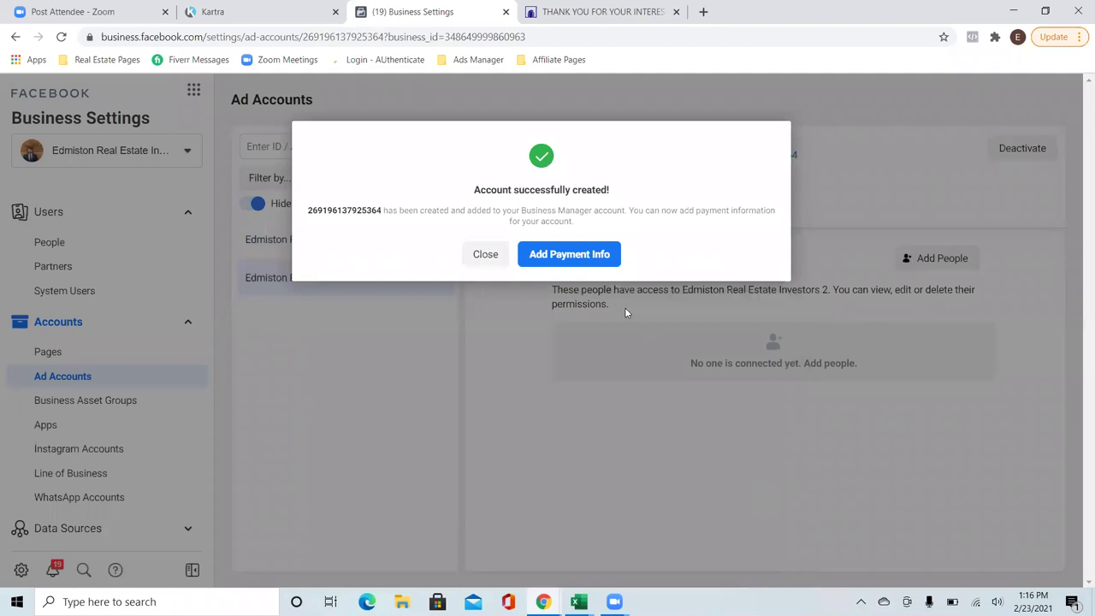
click(603, 255)
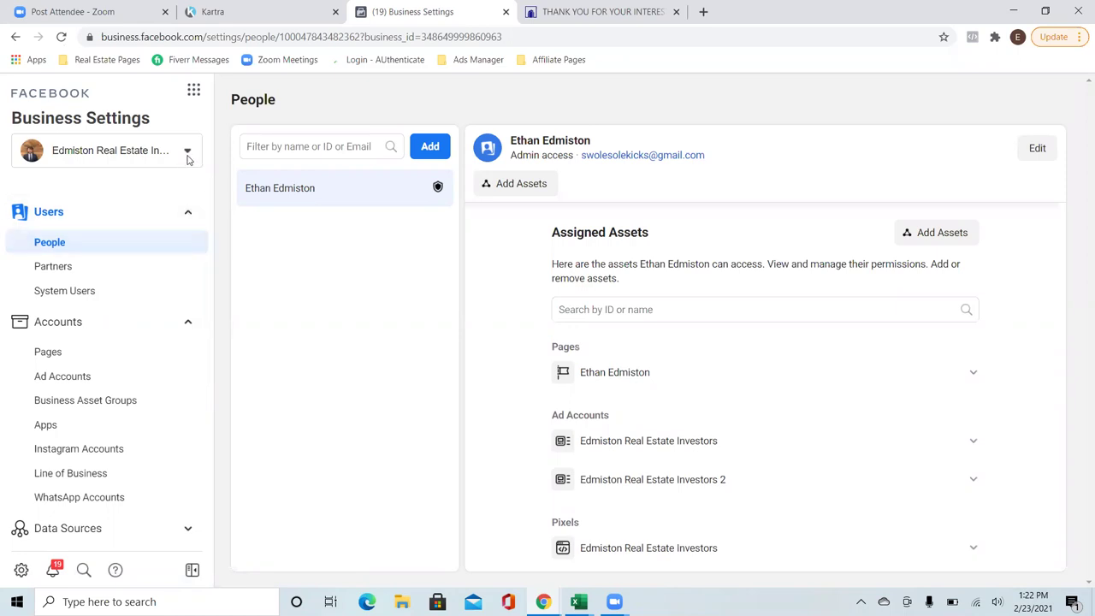
- Open the details of the ad account Edmiston Real Estate Investors 2 from the ad accounts list
click(188, 154)
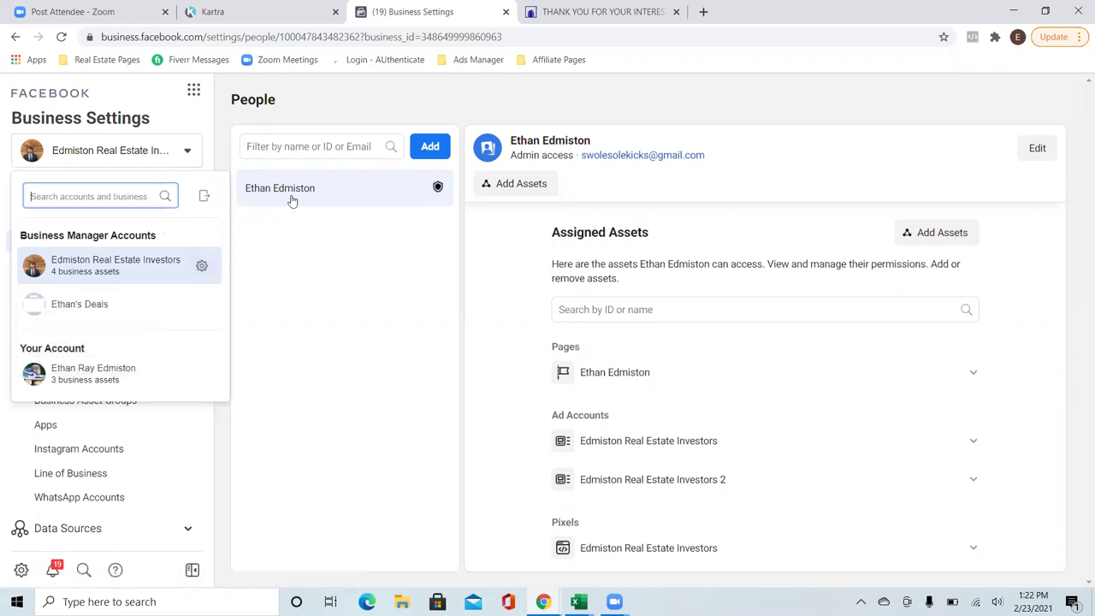
click(328, 238)
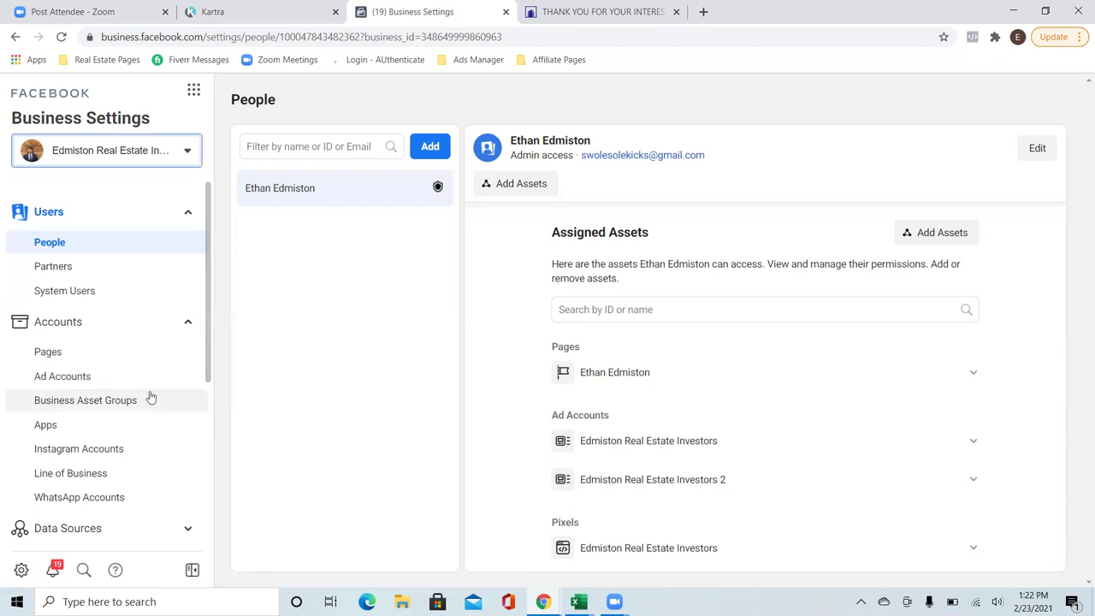
click(80, 386)
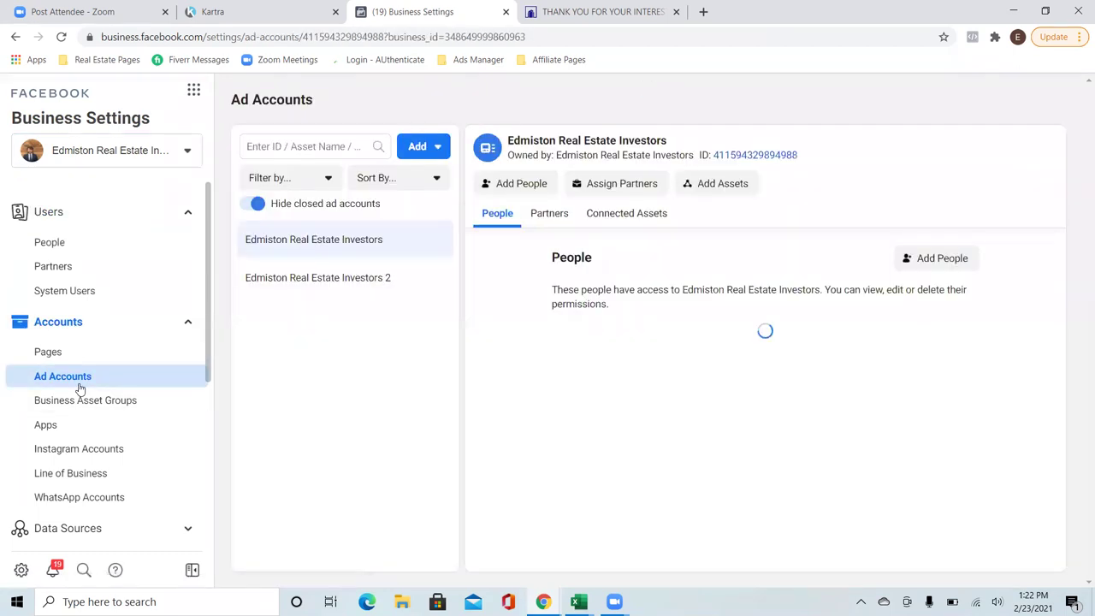
click(346, 279)
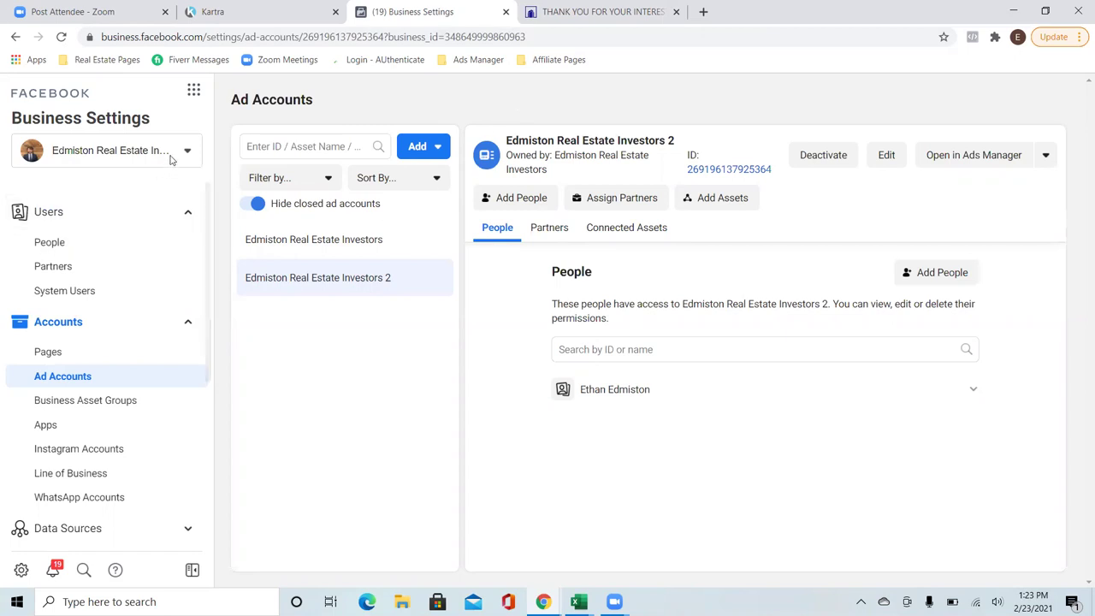
- Go to Events Manager and show the data sources of the ad account Edmiston Real Estate Investors 2
click(193, 90)
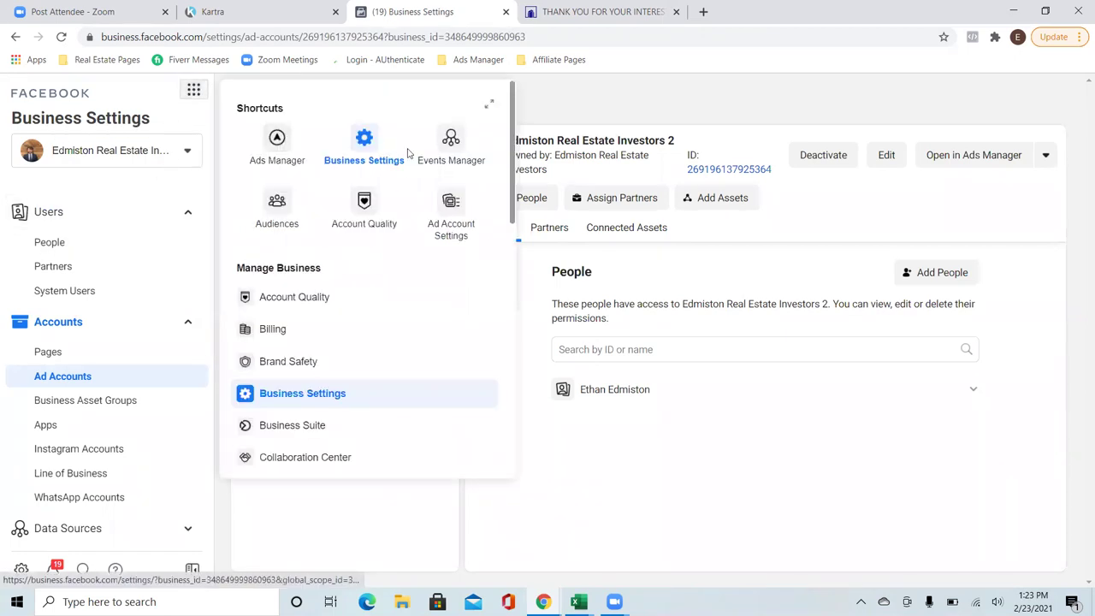
click(441, 151)
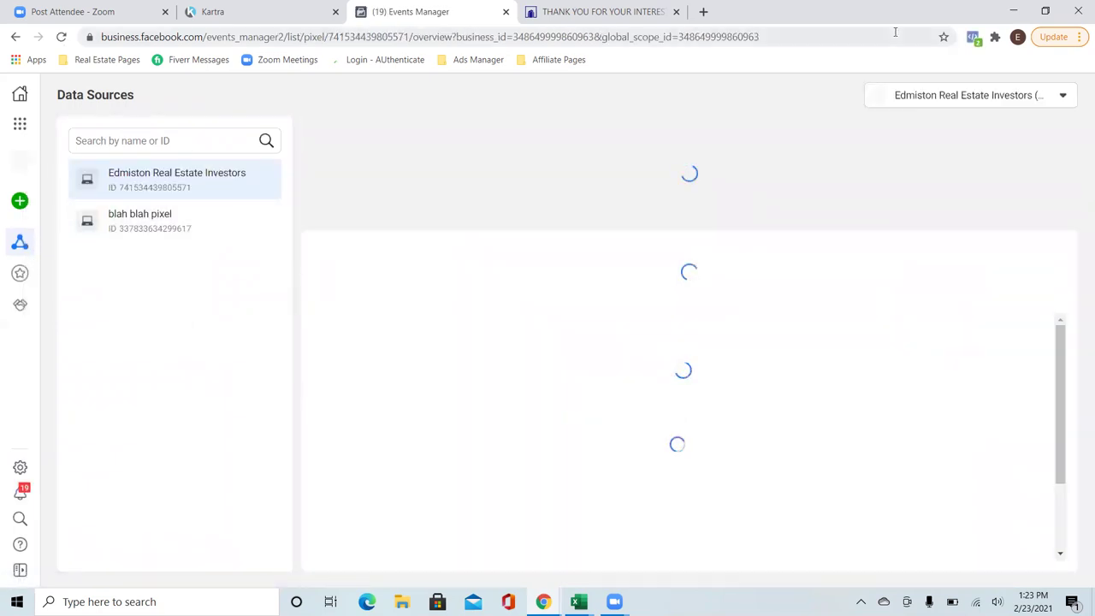
click(1058, 97)
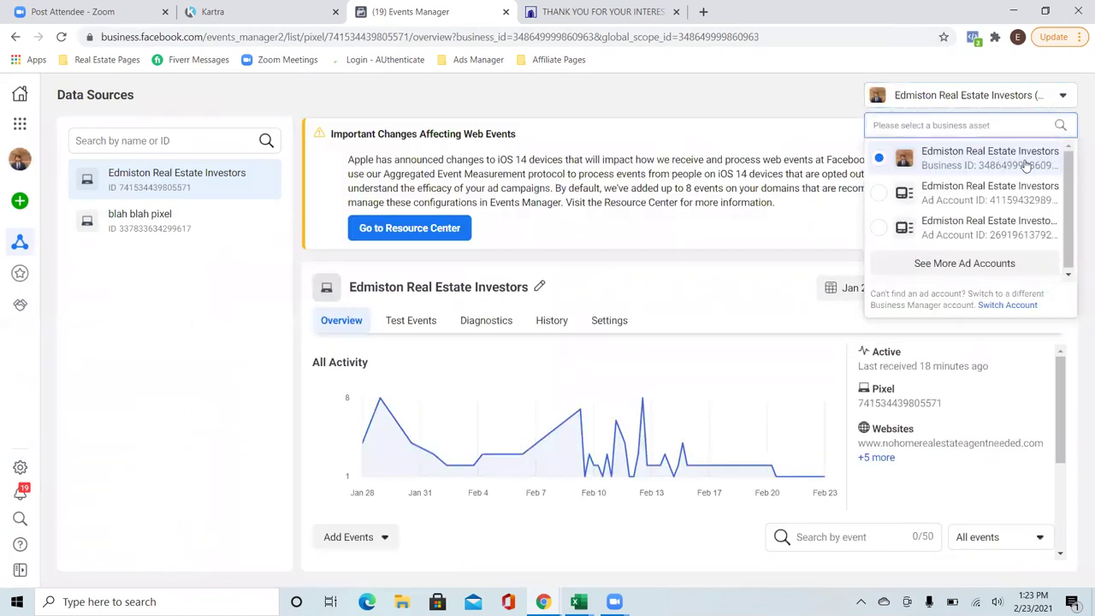
click(1014, 227)
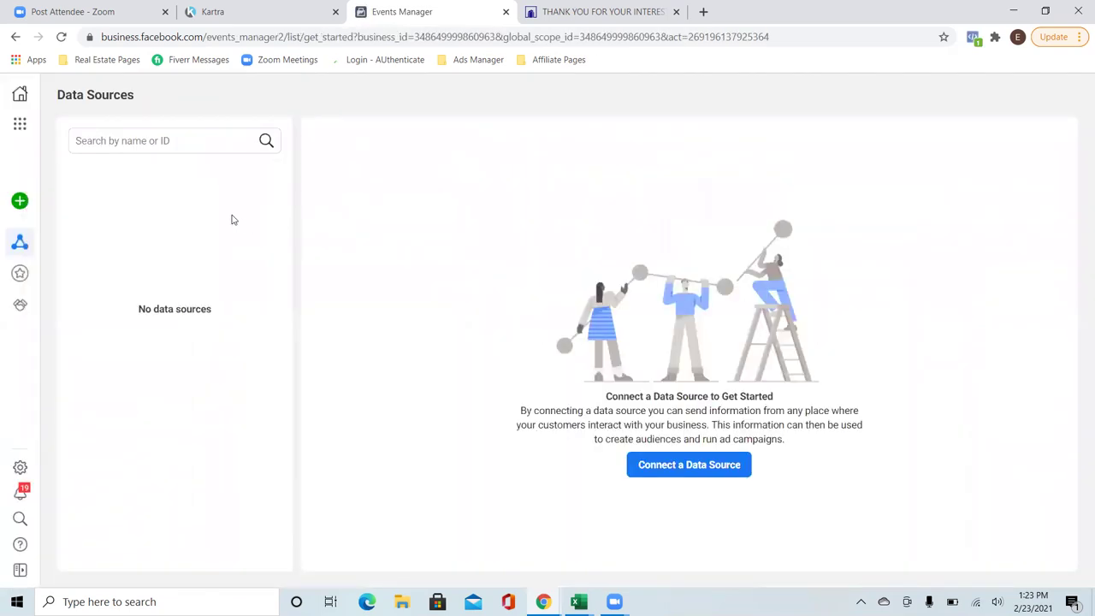
mouse_move(24, 267)
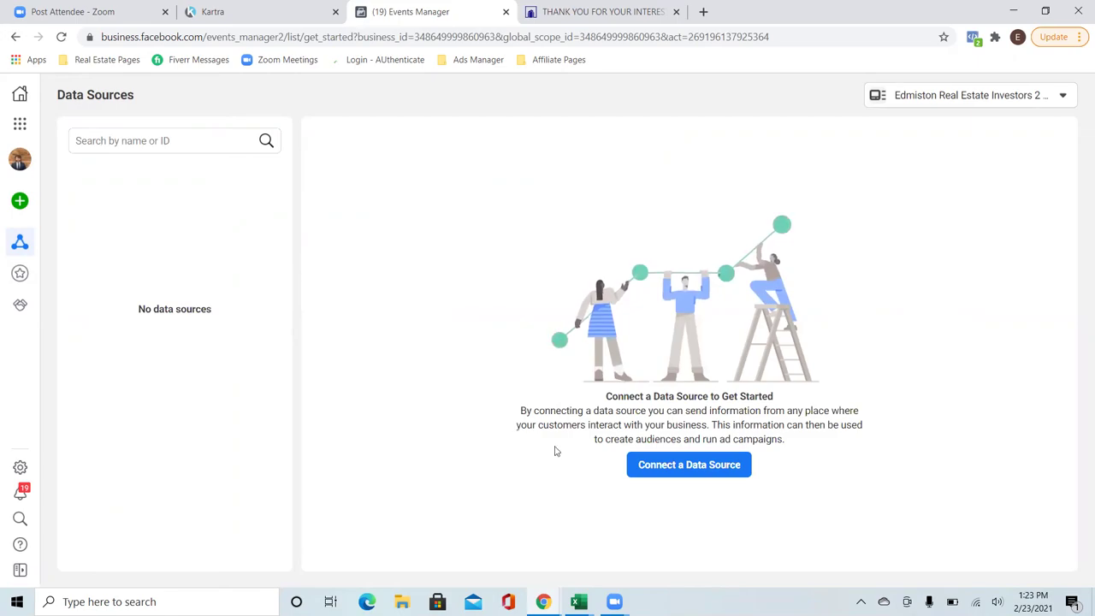
click(673, 467)
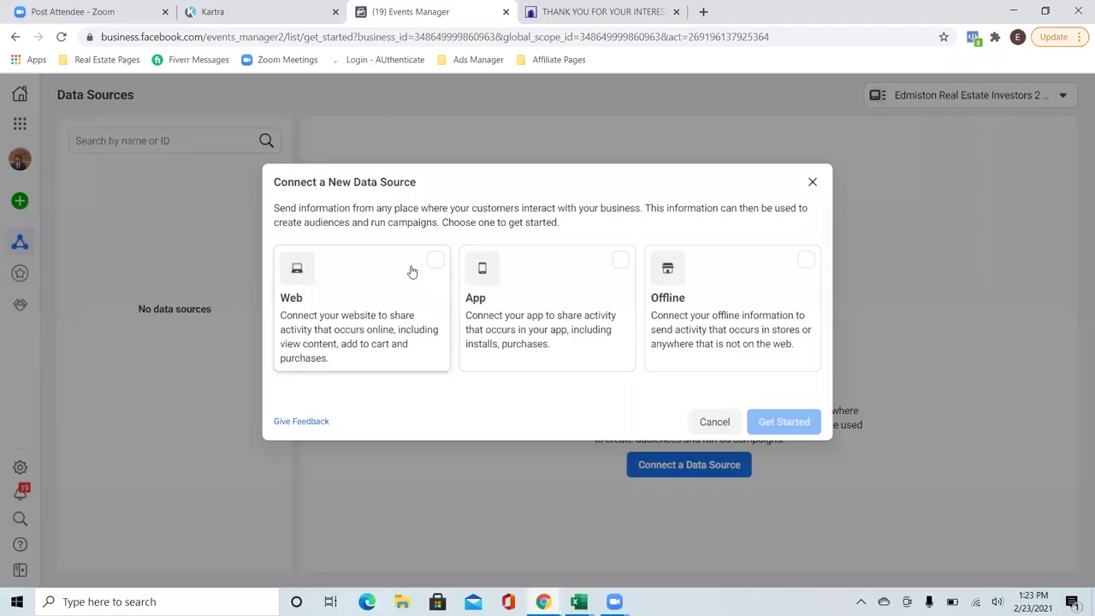
click(411, 272)
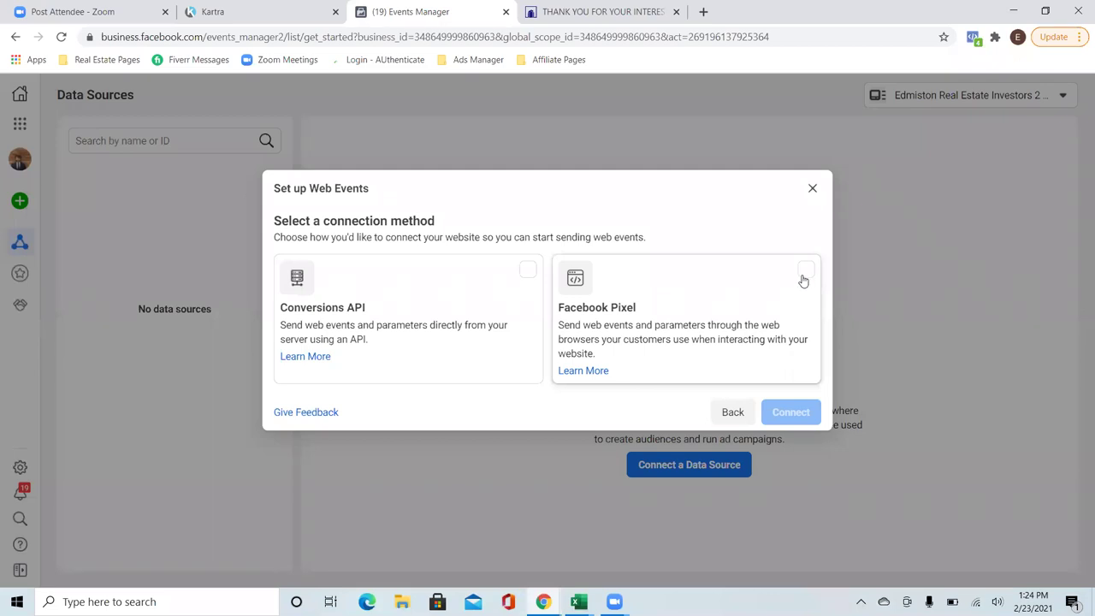
click(803, 279)
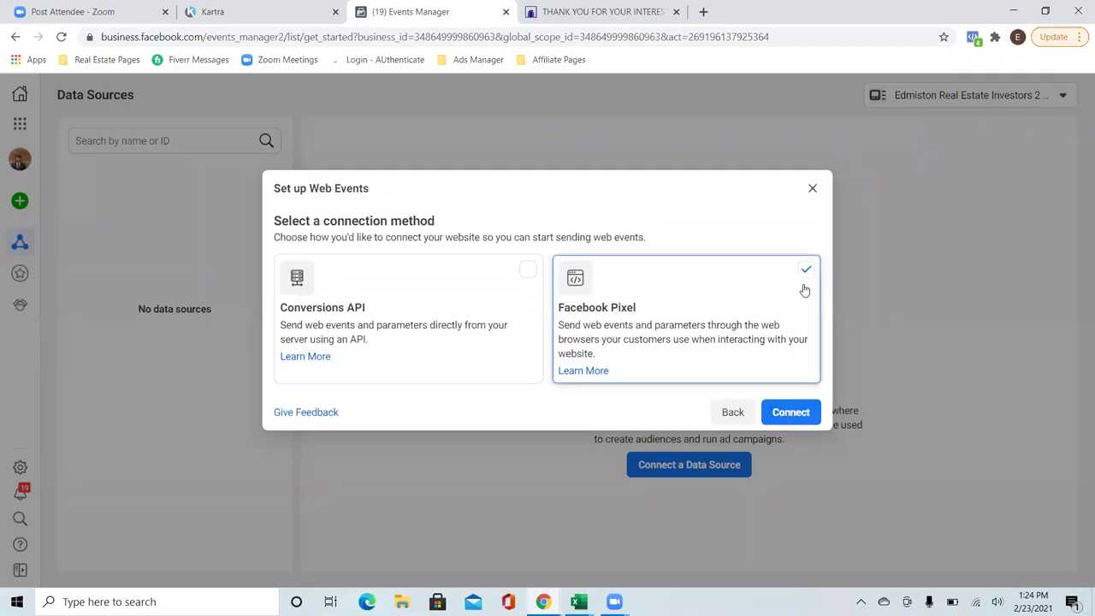
click(793, 417)
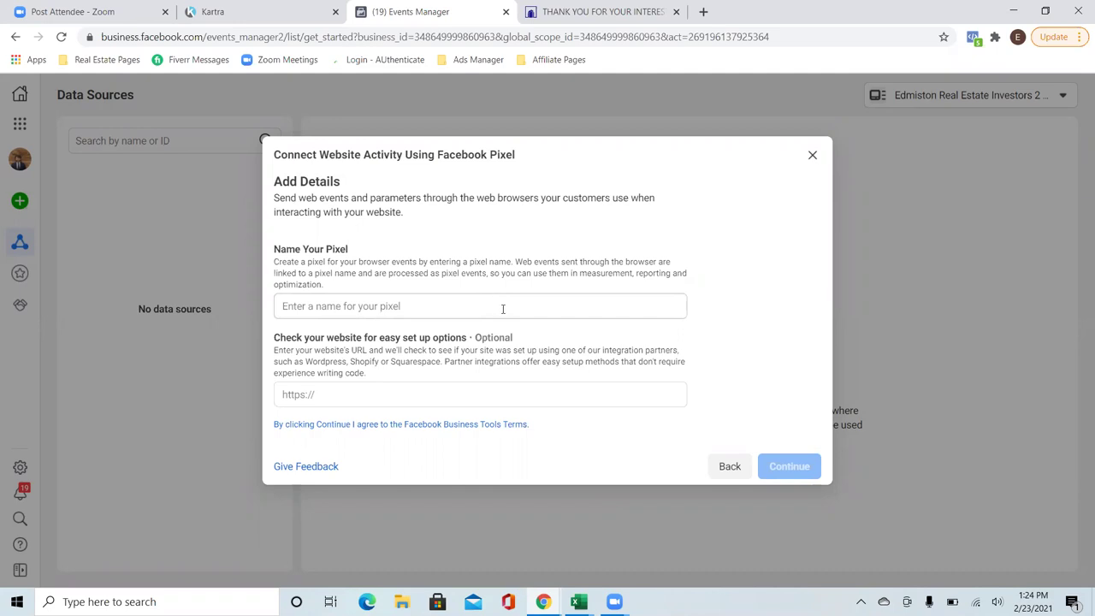
click(813, 158)
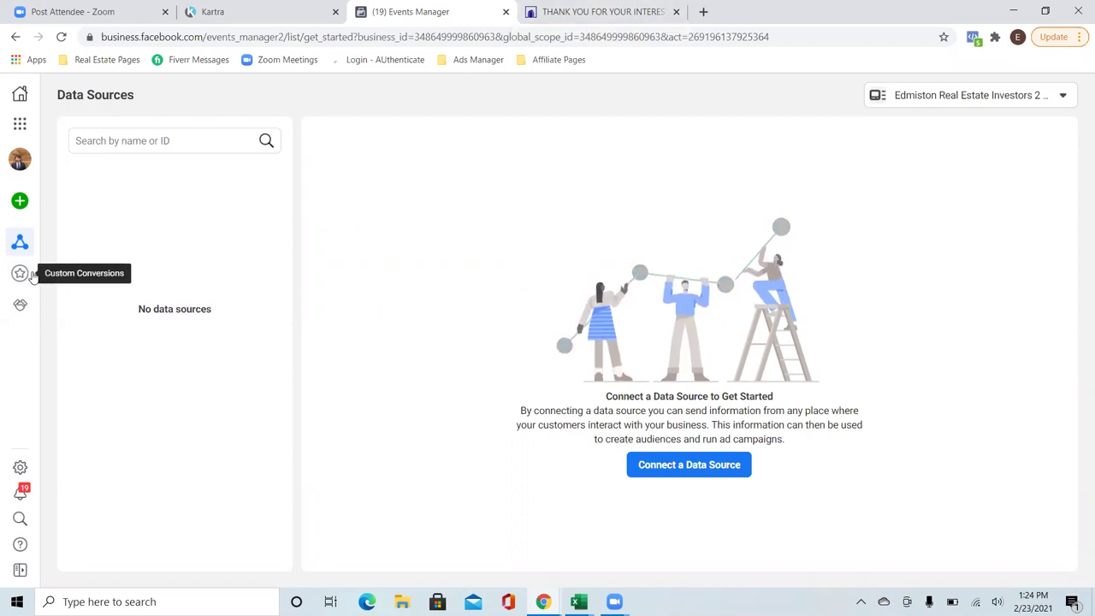
- Show the custom conversions of the ad account Edmiston Real Estate Investors 2
mouse_move(32, 276)
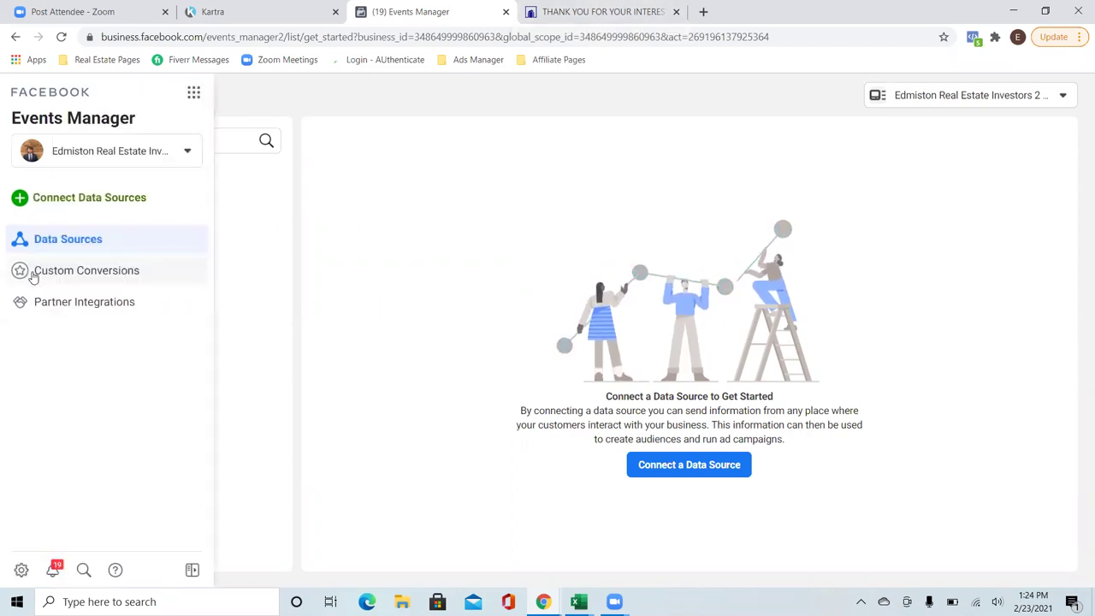
click(94, 272)
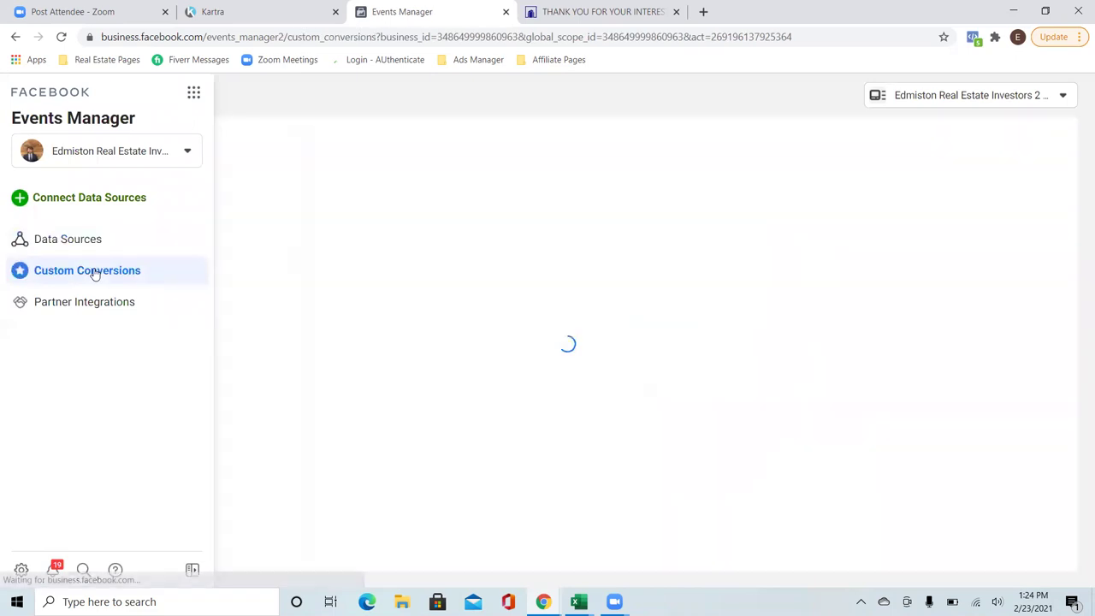
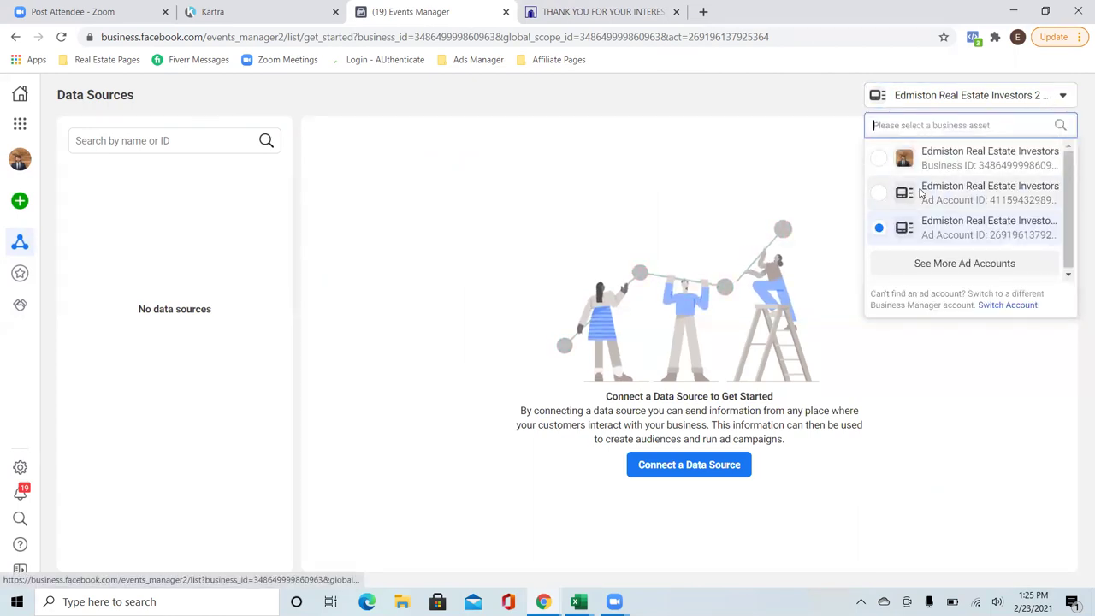
- Switch to the ad account Edmiston Real Estate Investors and open the web event configurations from its pixel's Aggregated Event Measurement
click(921, 193)
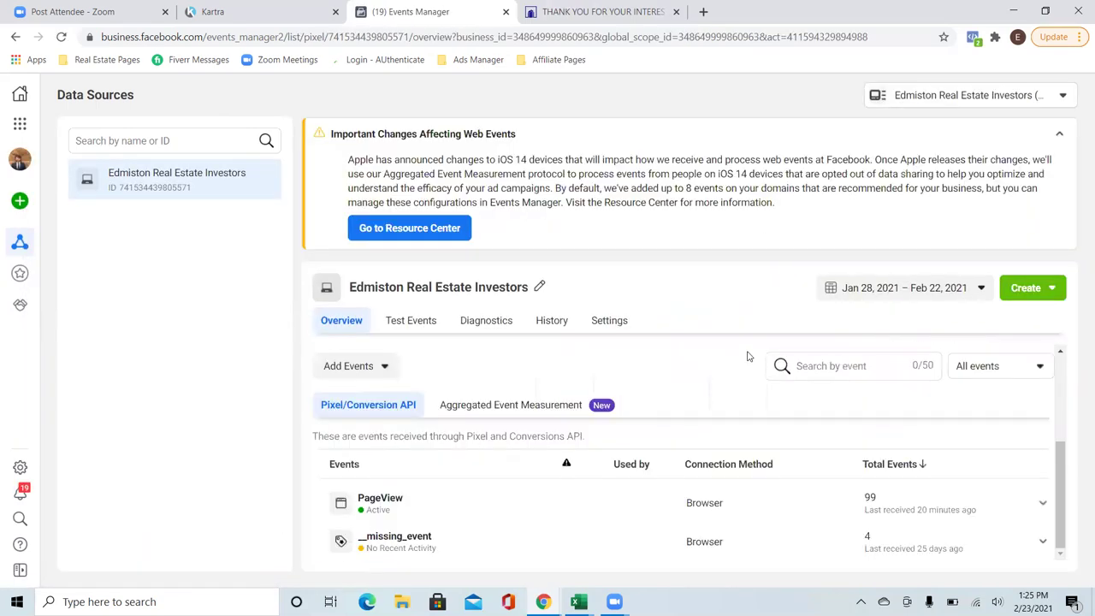
click(616, 406)
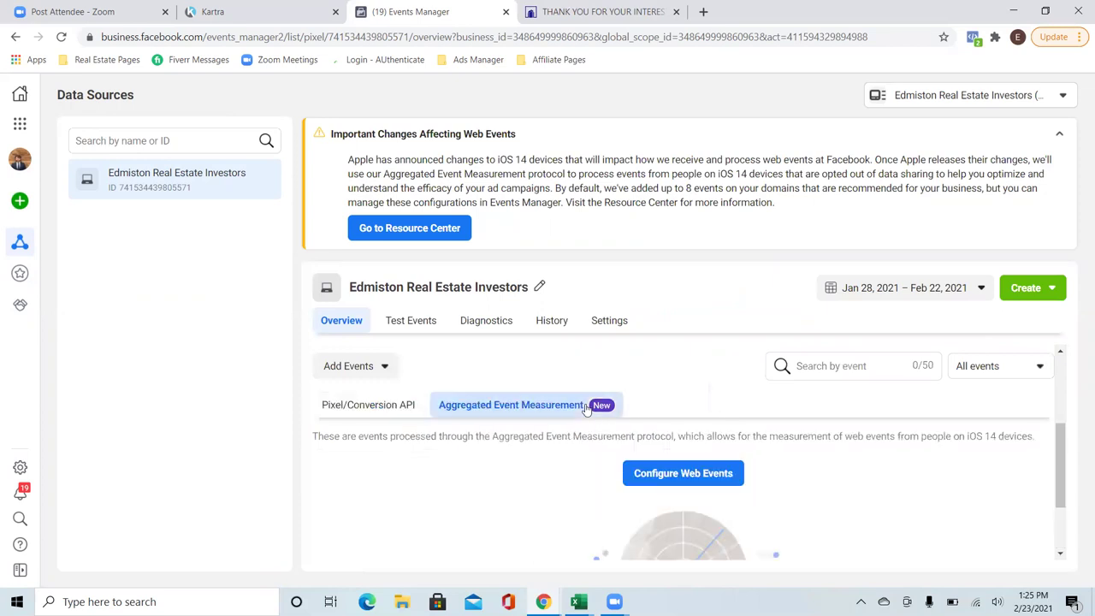
click(648, 474)
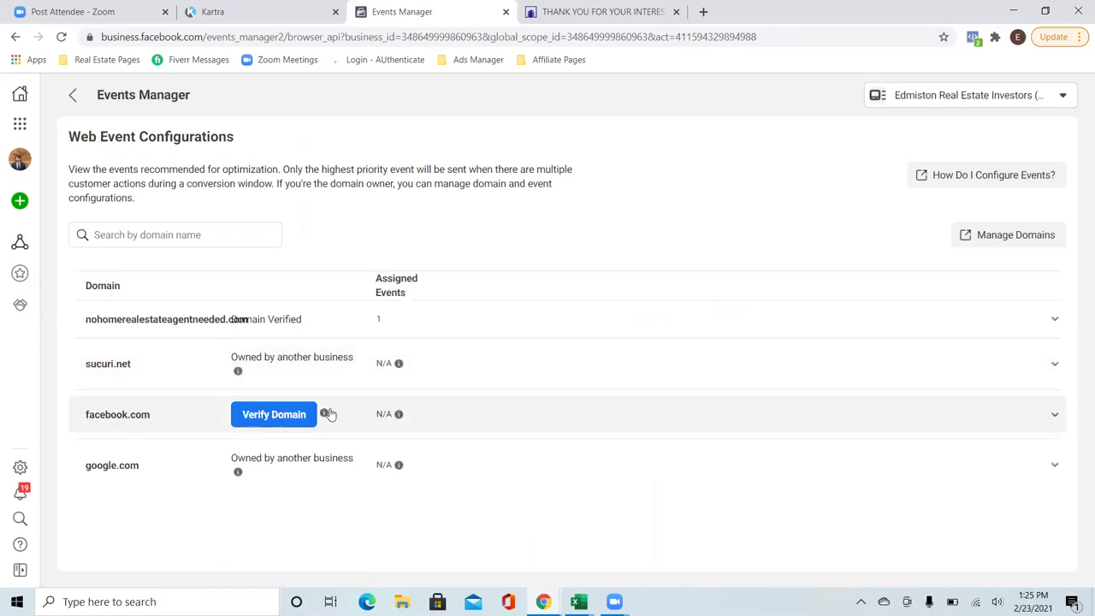
- Expand the verified domain nohomerealestateagentneeded.com and open its assigned web events for editing
click(287, 323)
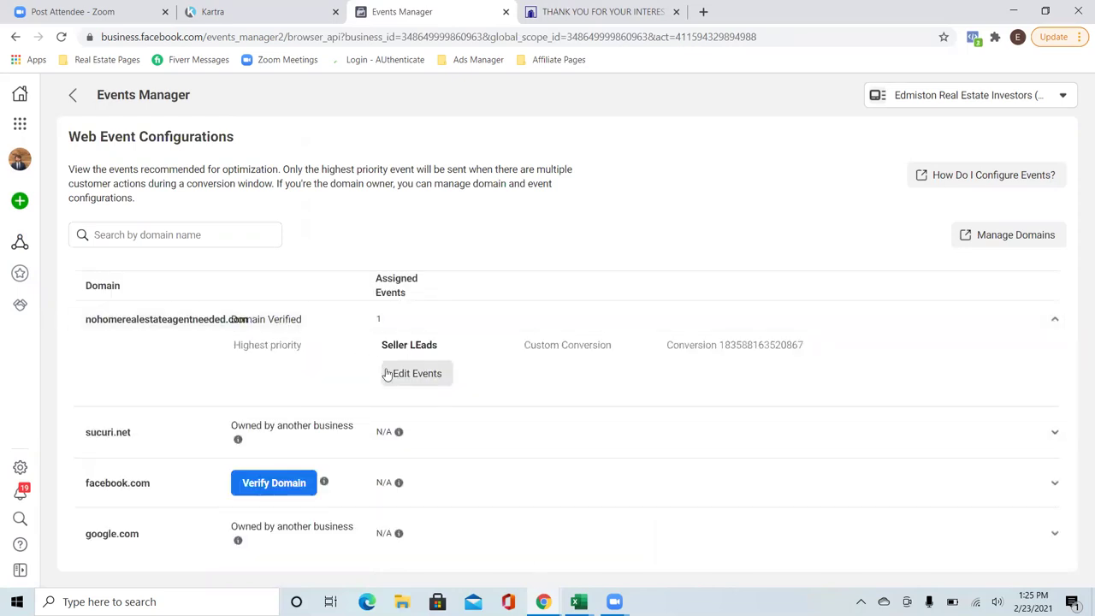
click(427, 376)
click(731, 354)
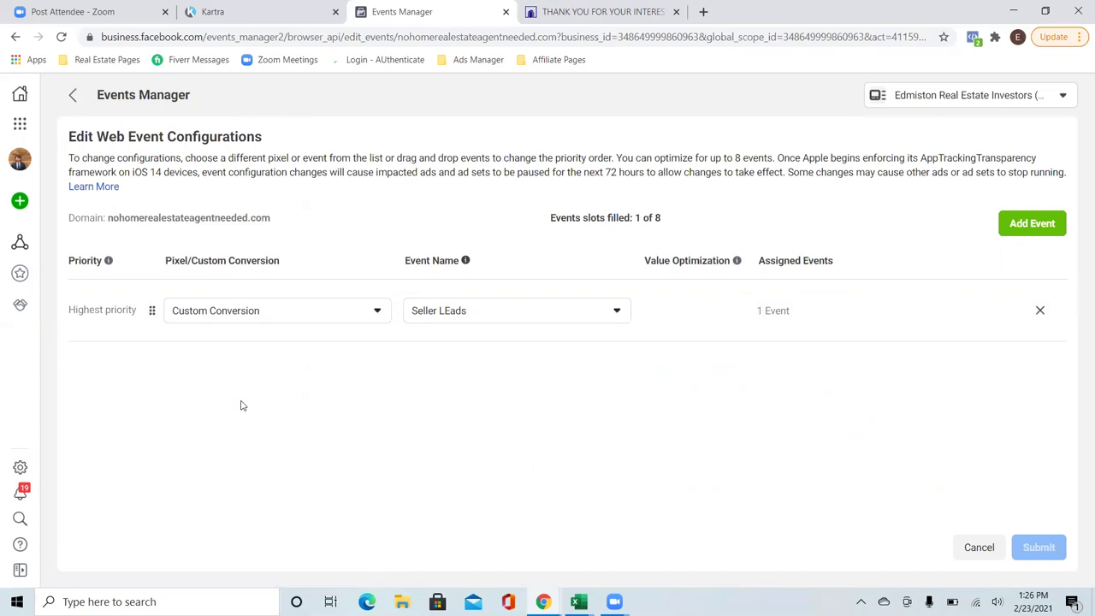
- Examine the pixel/custom conversion and event name choices of the highest-priority event, and return to the data sources without submitting changes
click(368, 318)
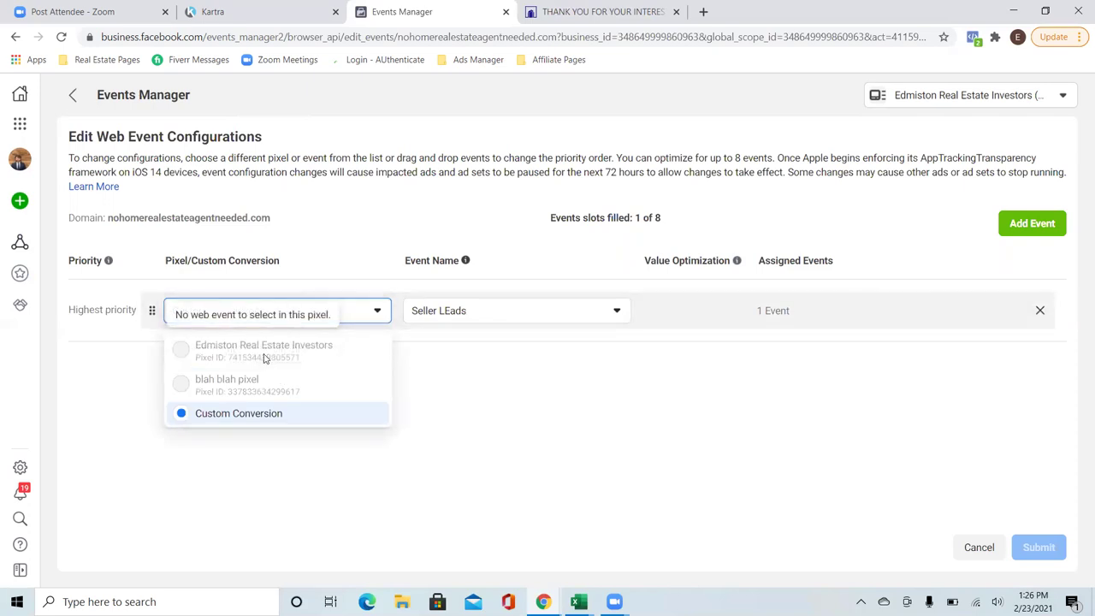
click(594, 409)
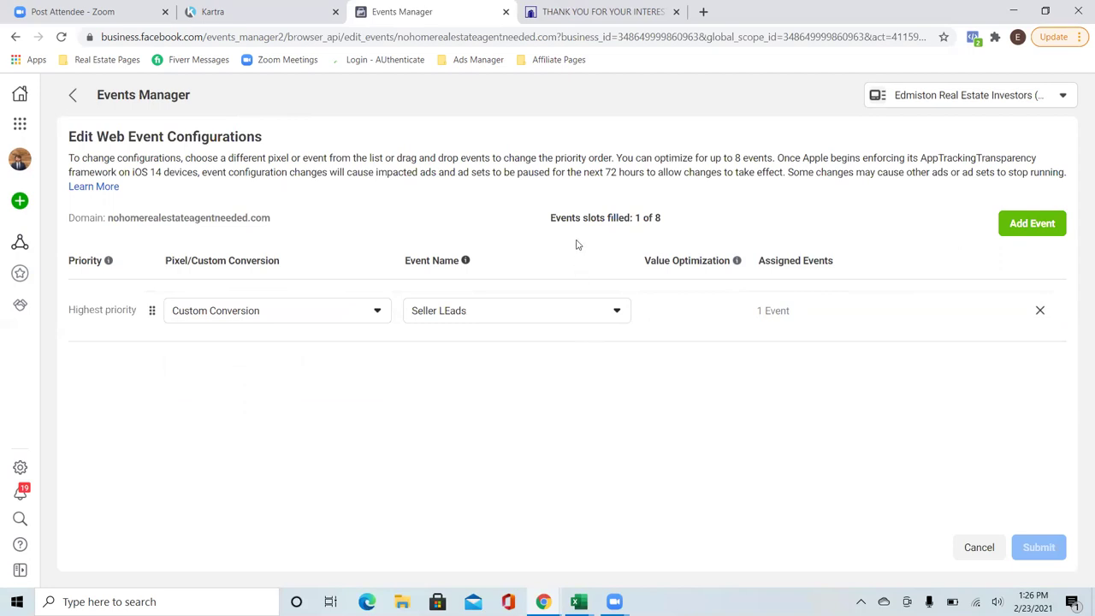
click(379, 314)
click(381, 315)
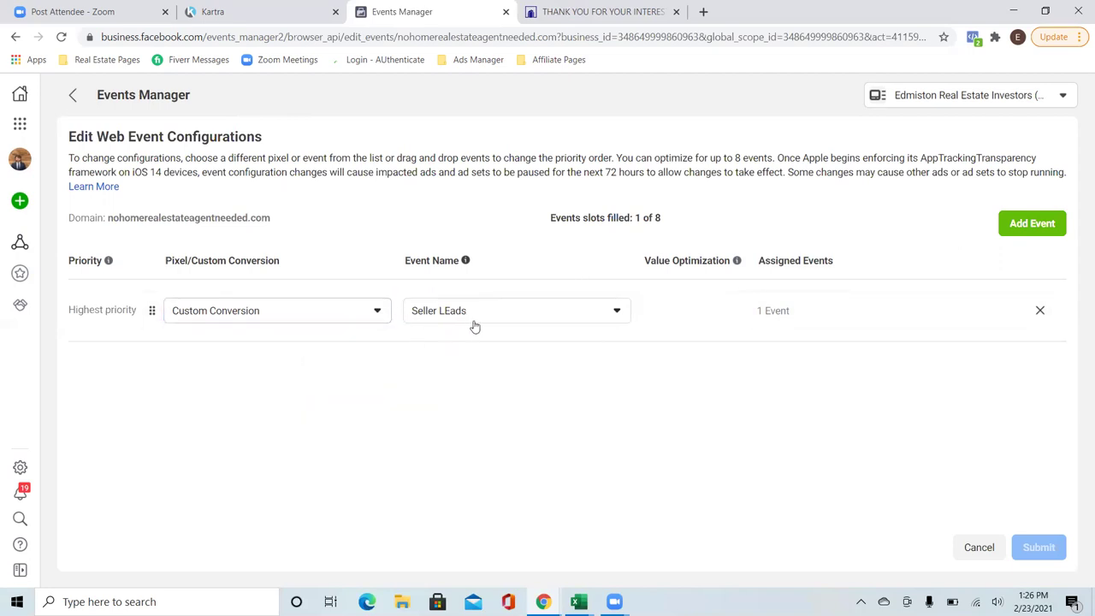
click(624, 314)
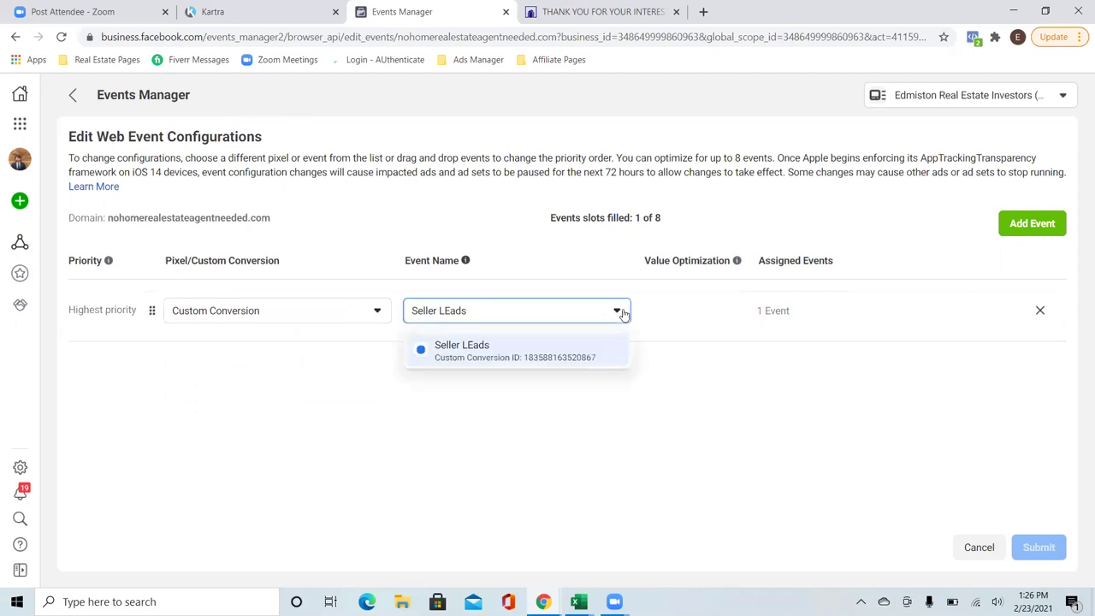
click(624, 314)
click(379, 314)
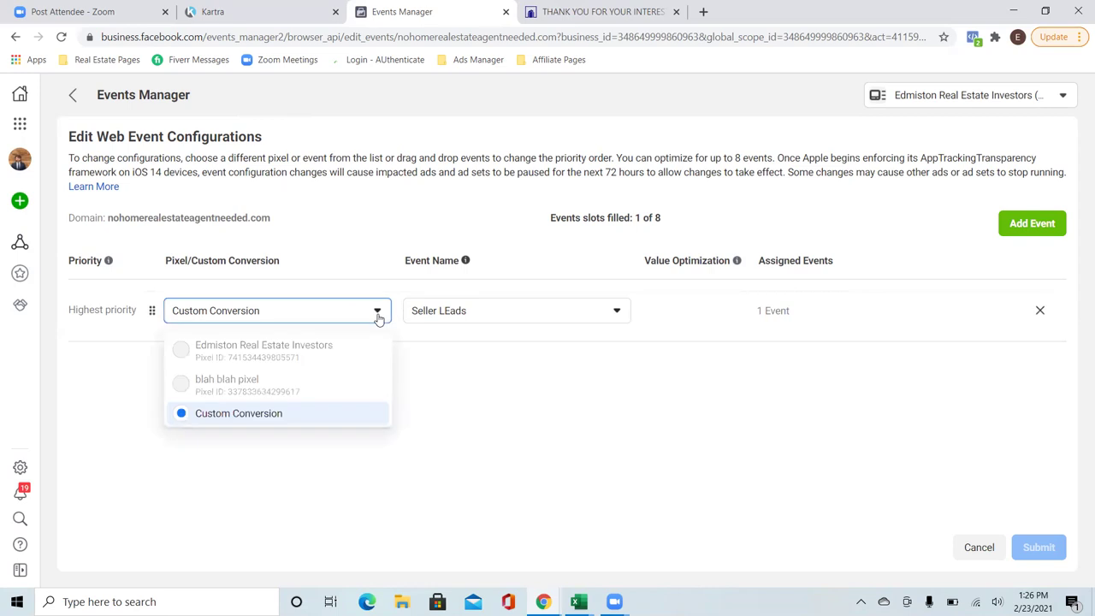
click(379, 314)
click(379, 315)
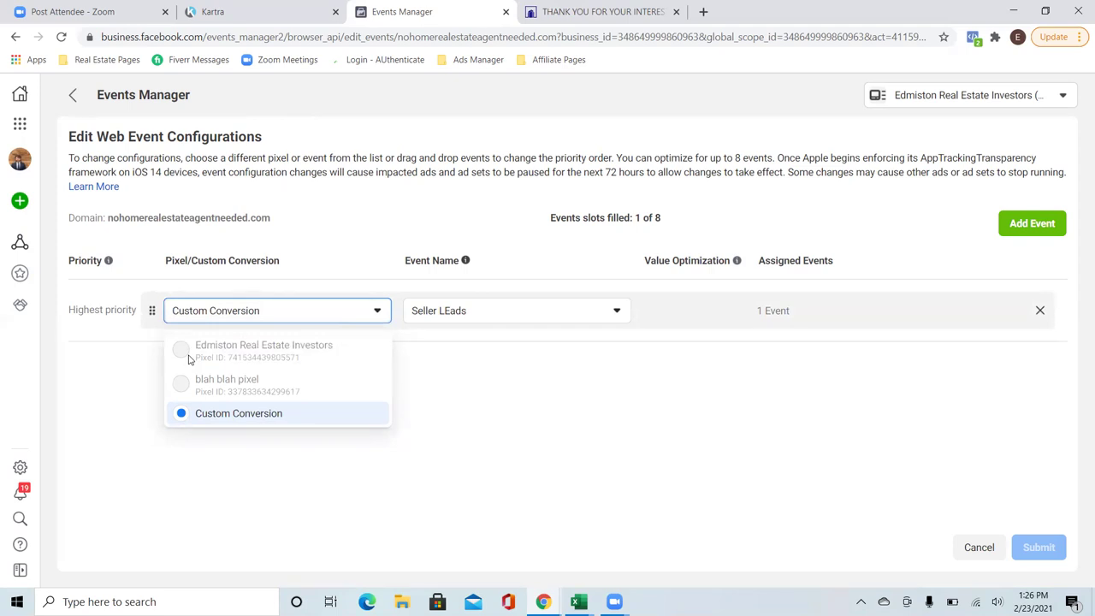
click(377, 317)
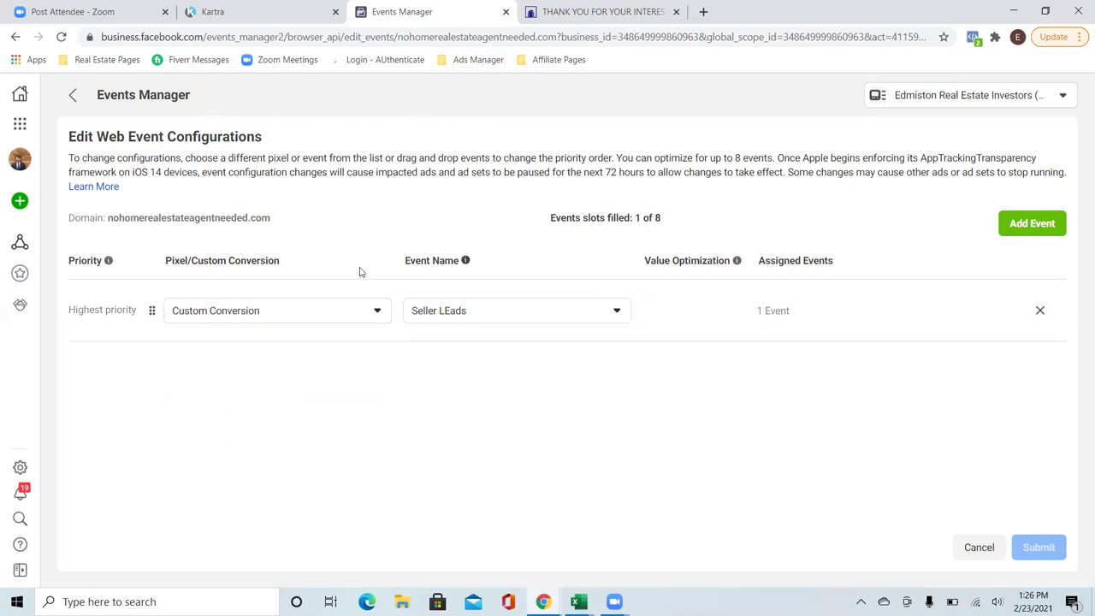
click(375, 313)
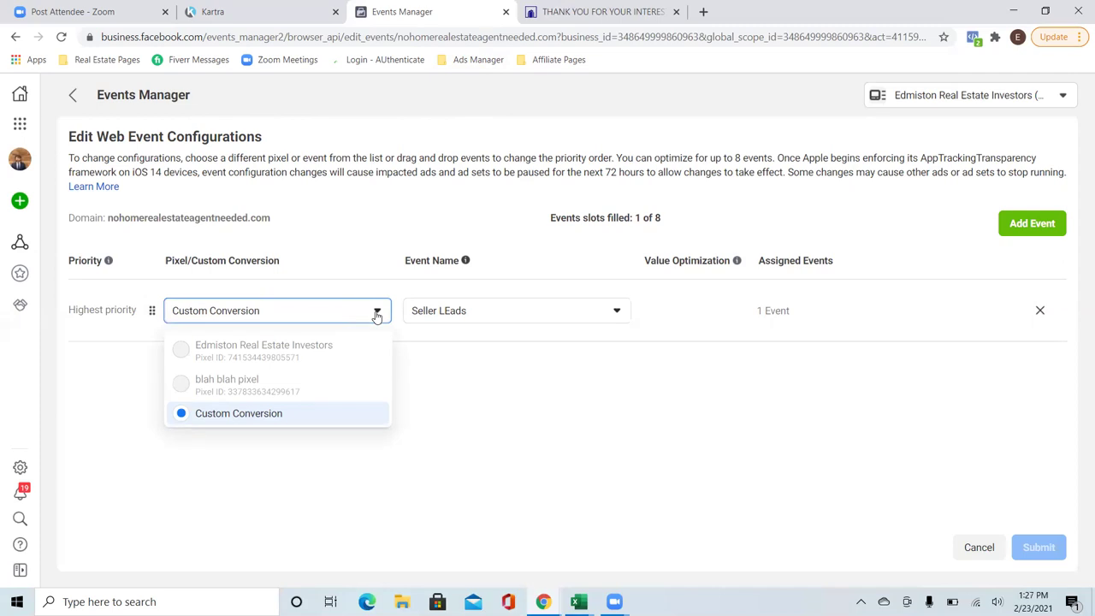
click(376, 313)
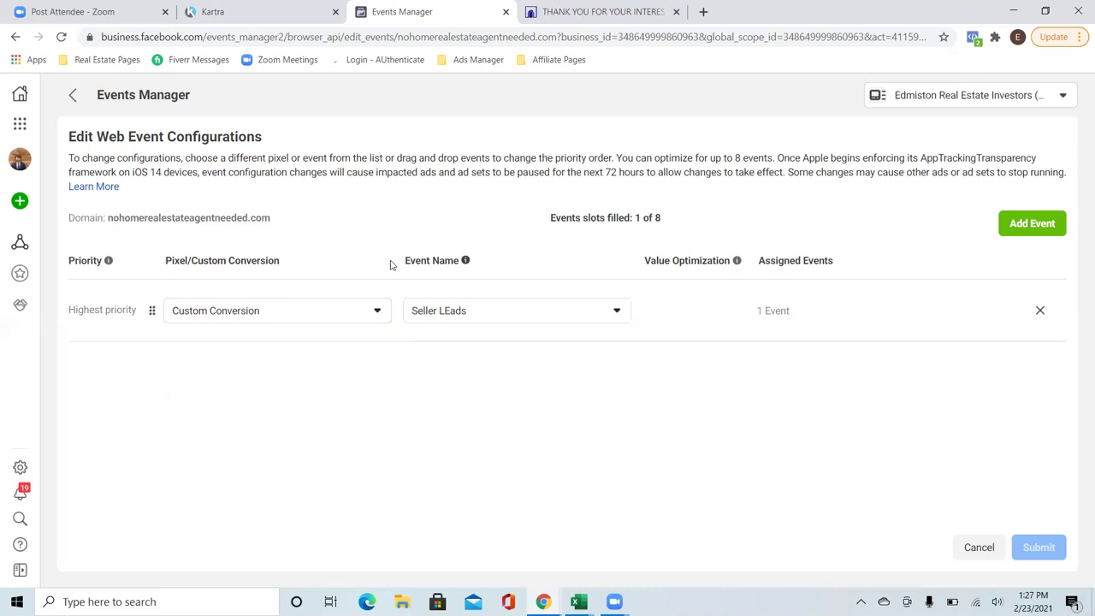
click(379, 315)
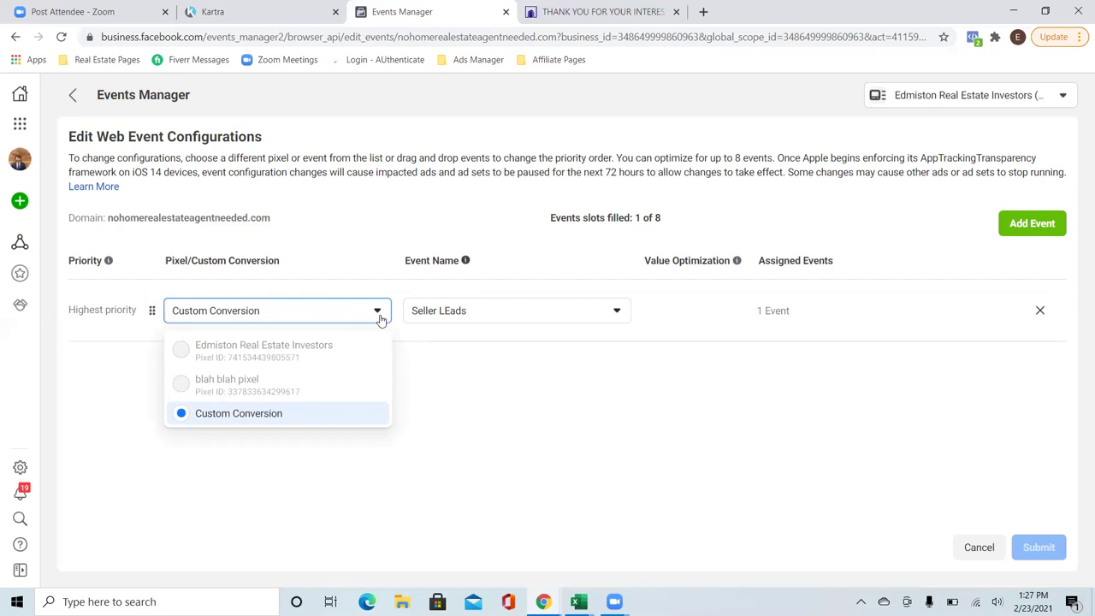
click(358, 216)
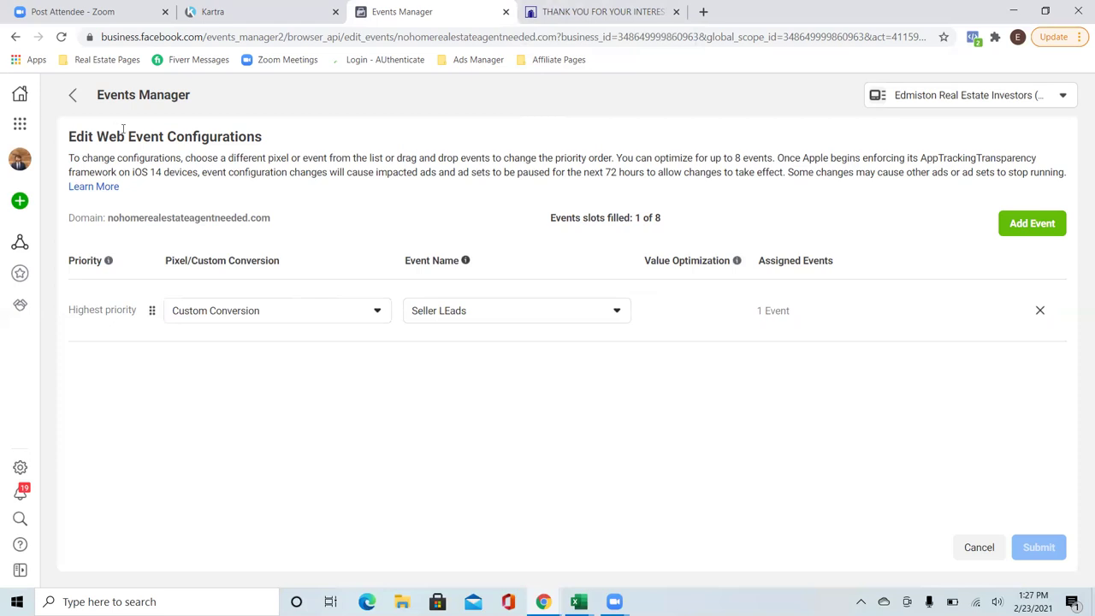
click(75, 96)
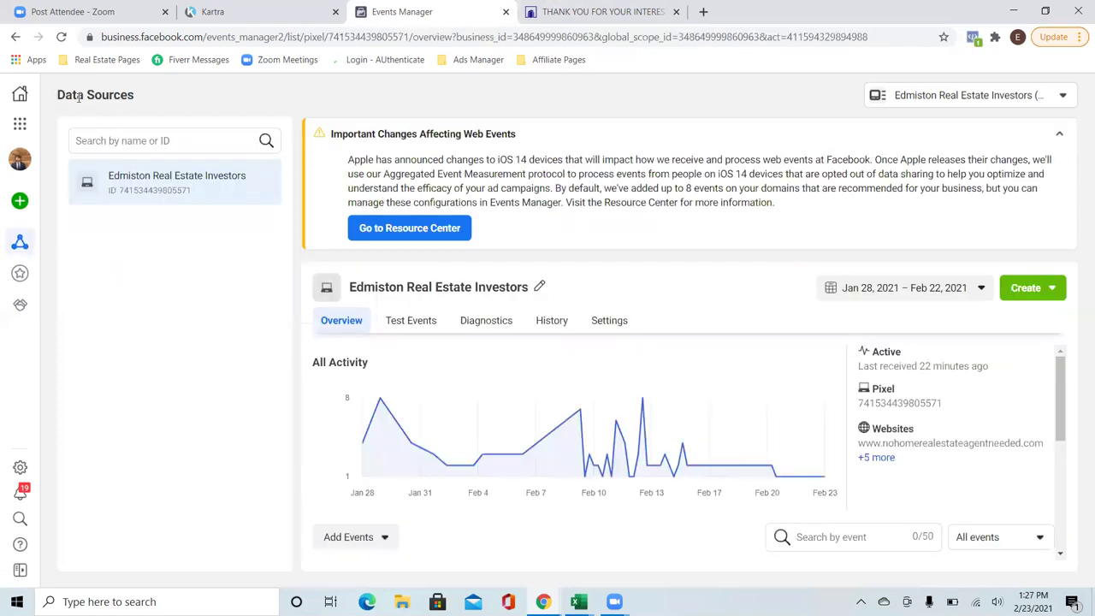